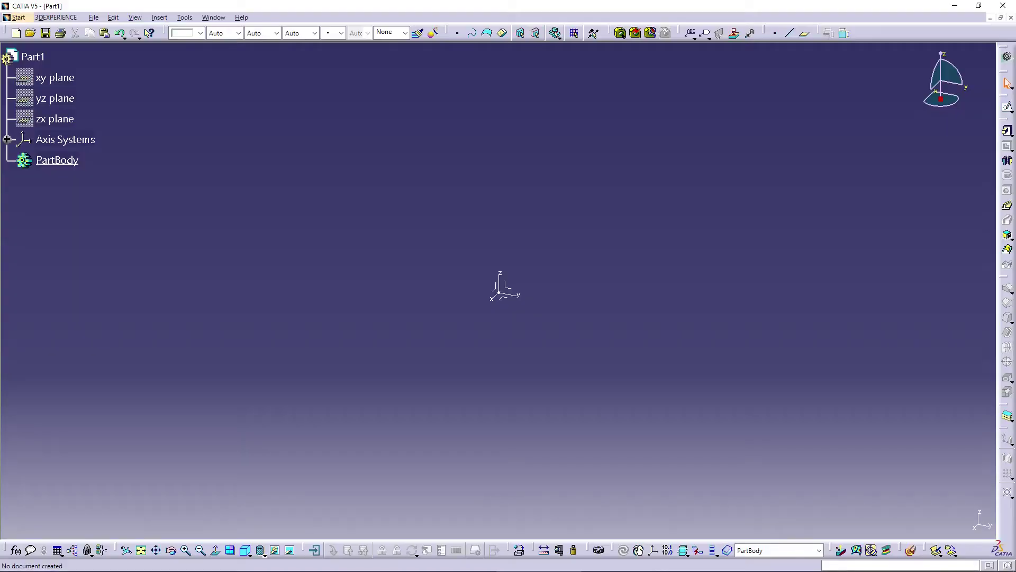
Switch from CATIA V5 to Generative Shape Design, opening Aircraft_Product A.1 in 3DEXPERIENCE
{"action": "left_click", "coordinate": [18, 17]}
{"action": "mouse_move", "coordinate": [56, 17]}
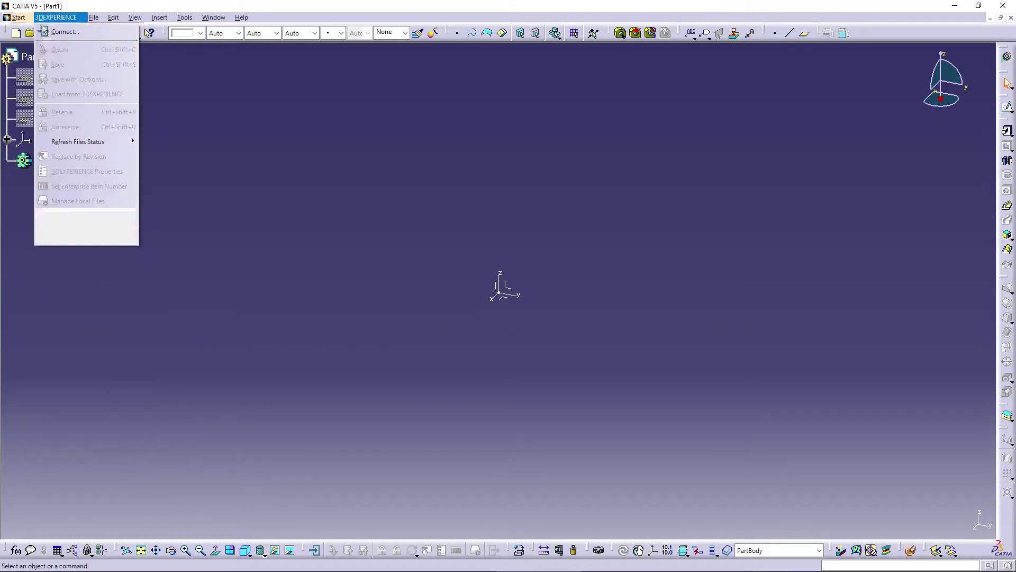
{"action": "mouse_move", "coordinate": [18, 17]}
{"action": "left_click", "coordinate": [58, 63]}
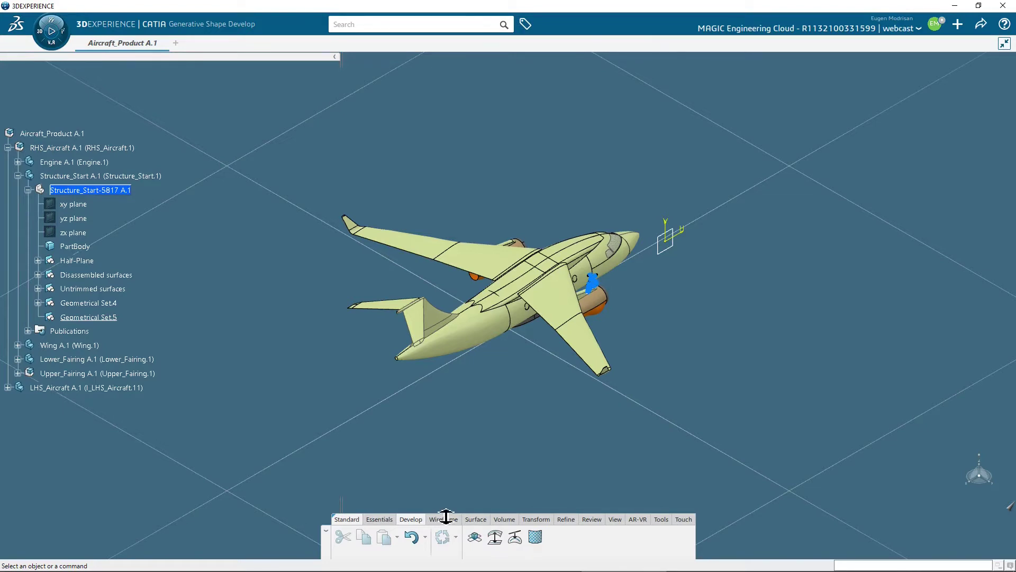
Browse the Wireframe, Surface, Transform and Develop tool sets, then bring up the roles and apps list
{"action": "left_click", "coordinate": [441, 517]}
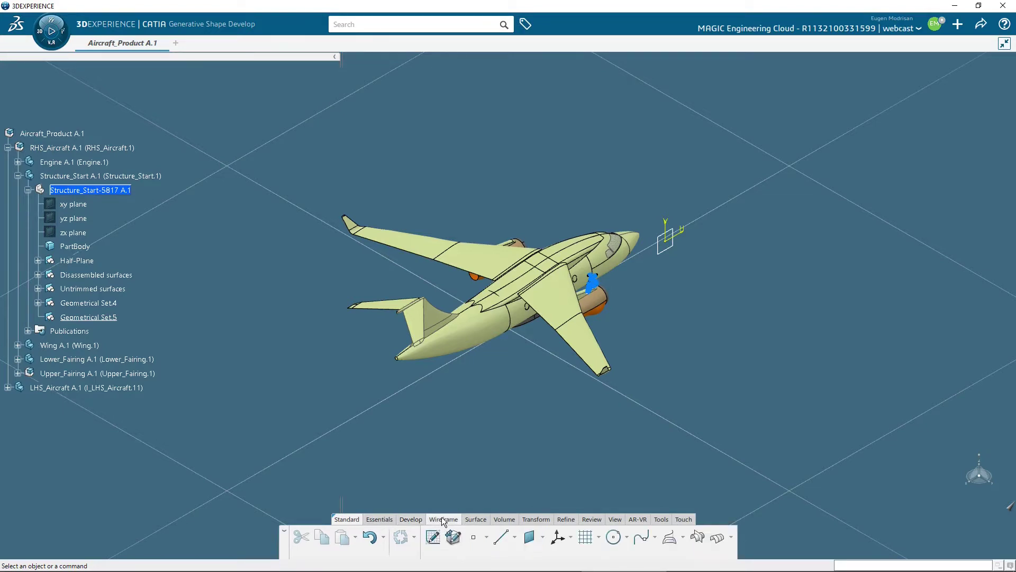
{"action": "left_click", "coordinate": [475, 519]}
{"action": "left_click", "coordinate": [527, 520]}
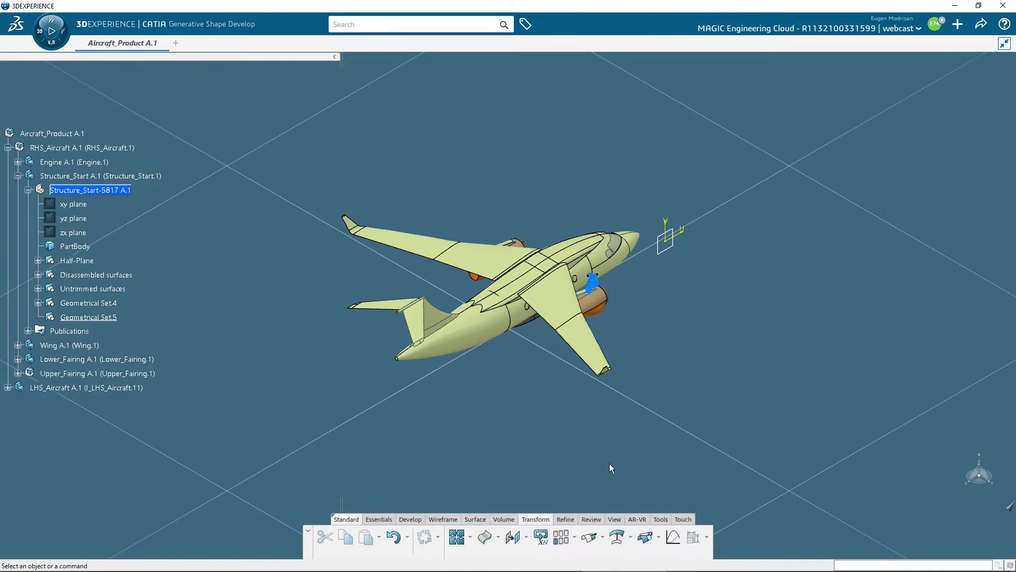
{"action": "left_click", "coordinate": [409, 520]}
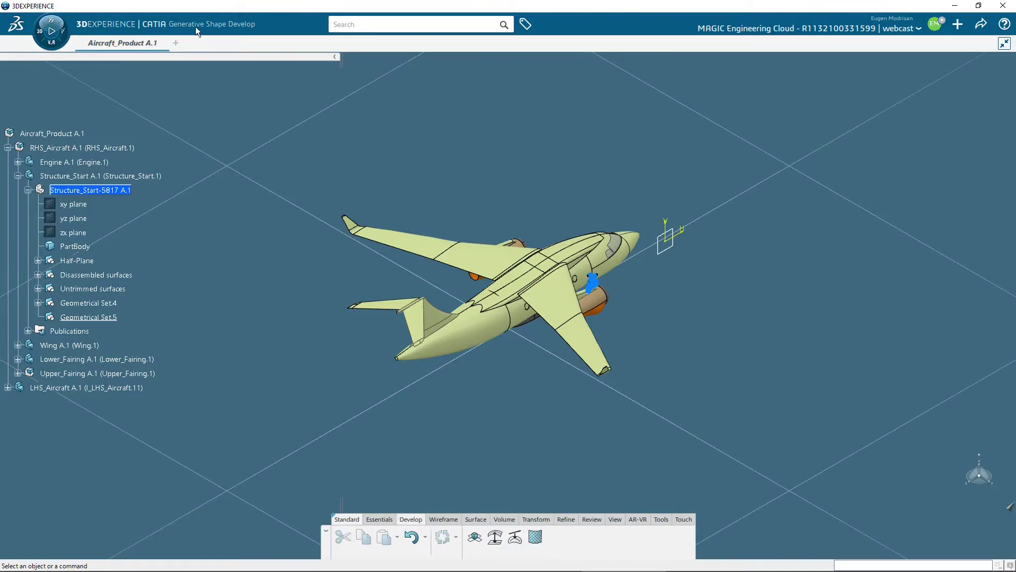
{"action": "left_click", "coordinate": [57, 46]}
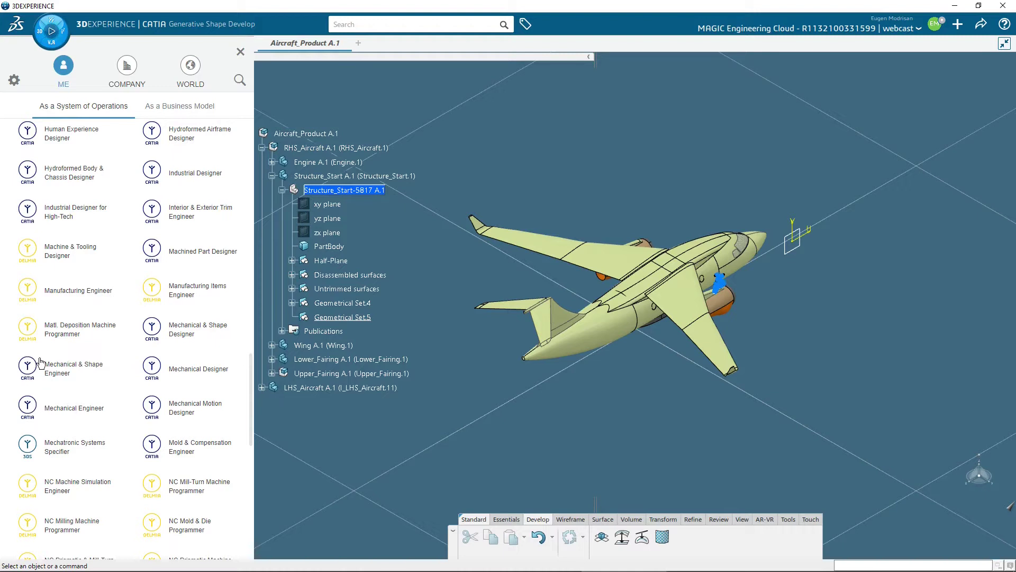
Look at the Mechanical & Shape Designer role's apps, then return to the roles list
{"action": "left_click", "coordinate": [181, 334]}
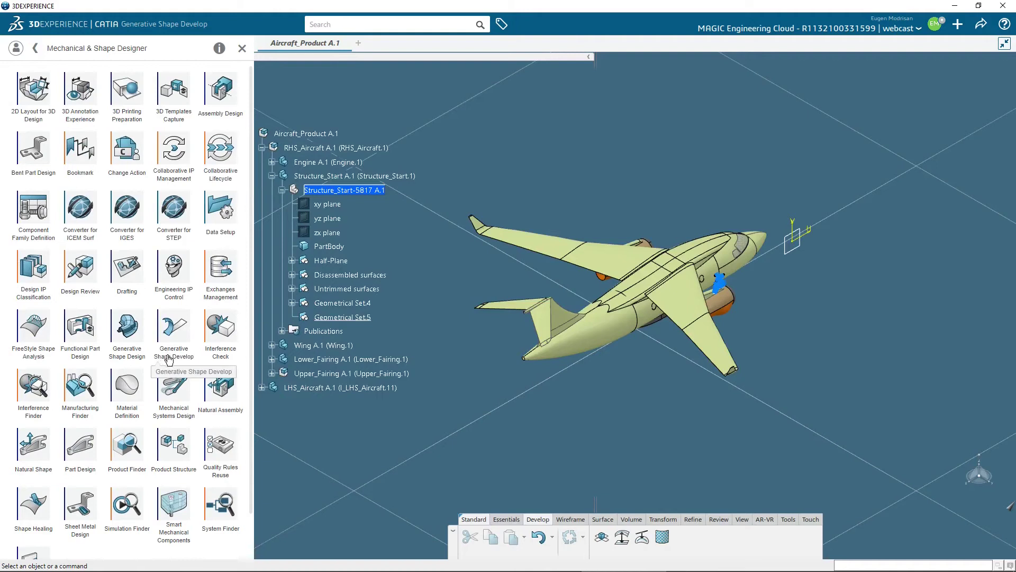
{"action": "left_click", "coordinate": [37, 48]}
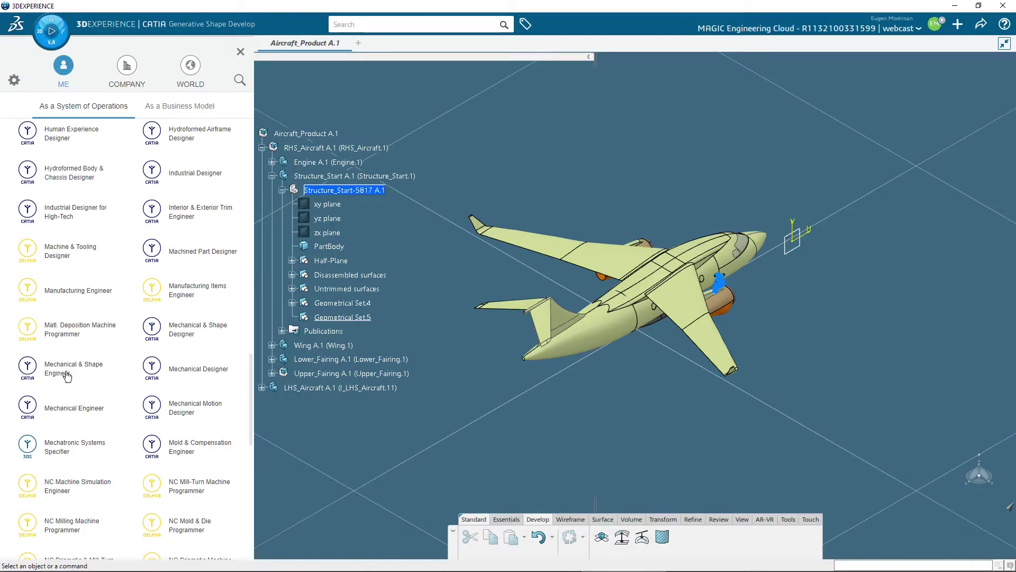
Close the roles panel, turn the view onto the forward-fuselage DS logo, and switch to Firefox
{"action": "left_click", "coordinate": [241, 53]}
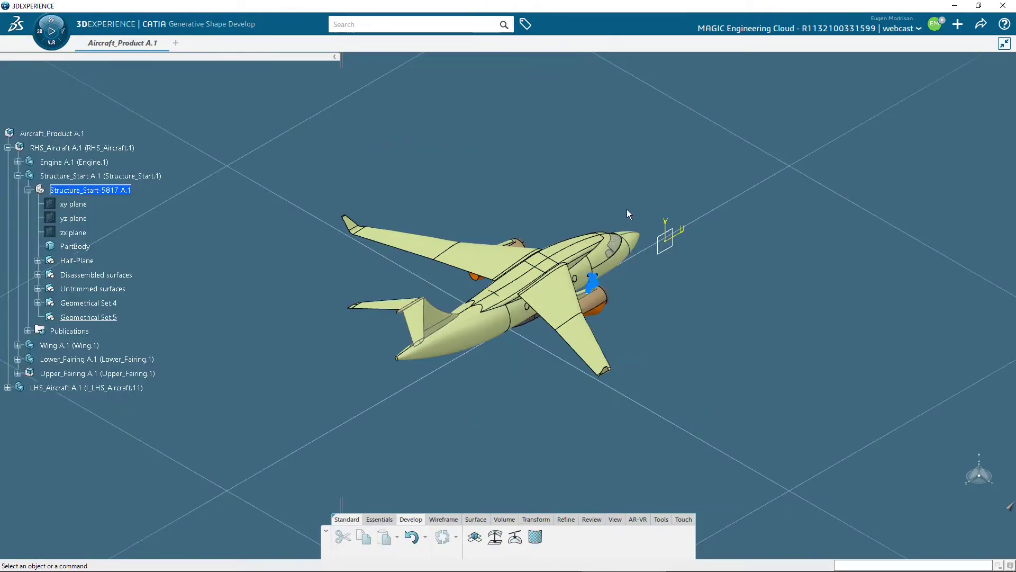
{"action": "middle_click_drag", "start_coordinate": [736, 337], "coordinate": [654, 458]}
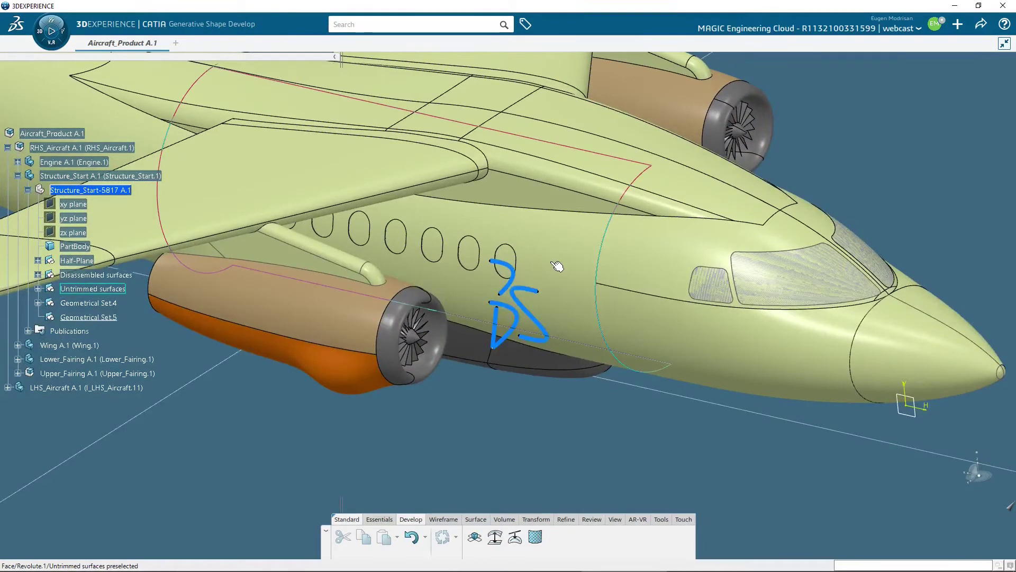
{"action": "middle_click_drag", "start_coordinate": [566, 275], "coordinate": [555, 443]}
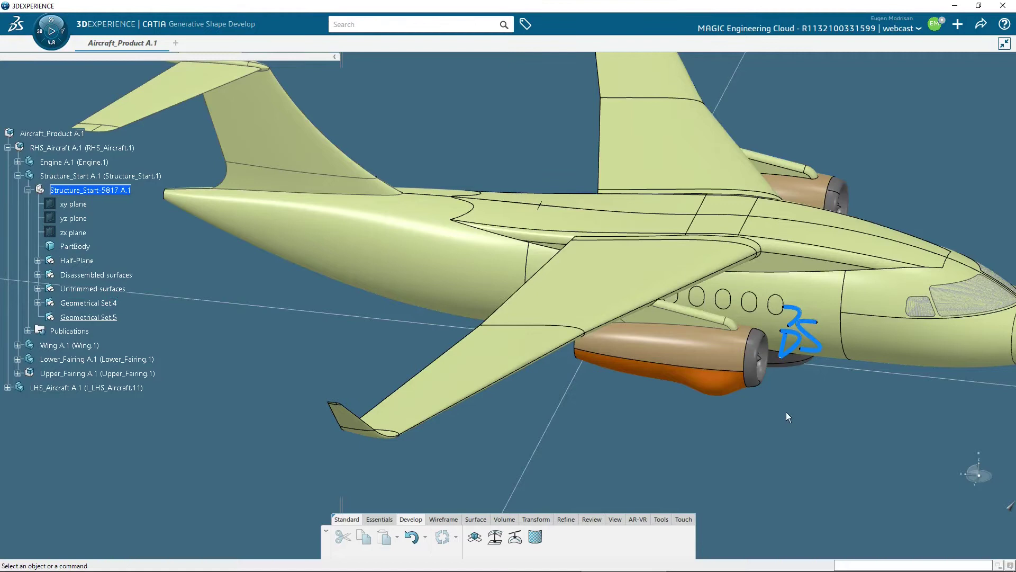
{"action": "mouse_move", "coordinate": [260, 568]}
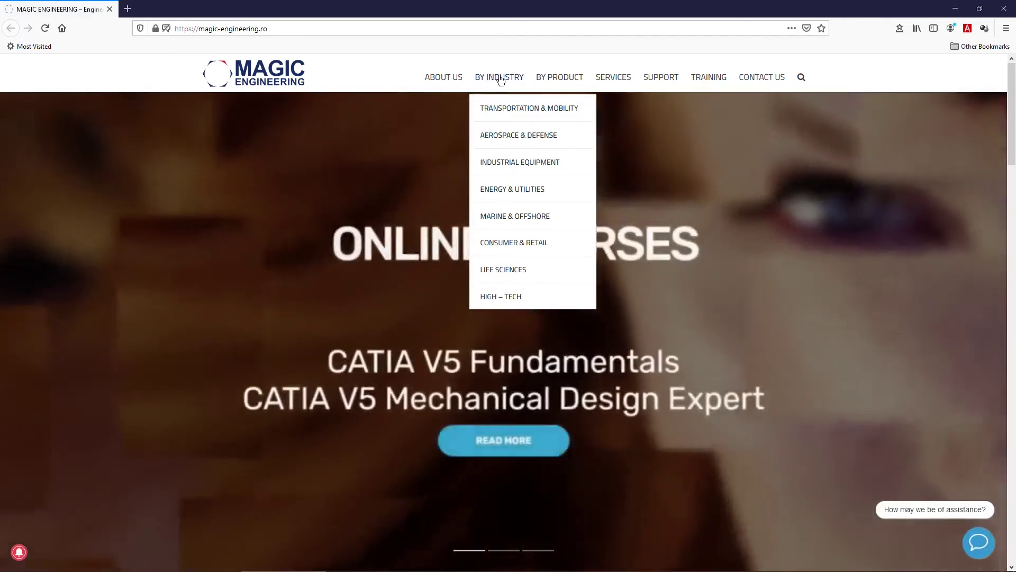
Open the 3DCONNEXION SpaceMouse Enterprise page, play its video to 0:33, pause, and dismiss More videos
{"action": "mouse_move", "coordinate": [540, 78]}
{"action": "mouse_move", "coordinate": [569, 251]}
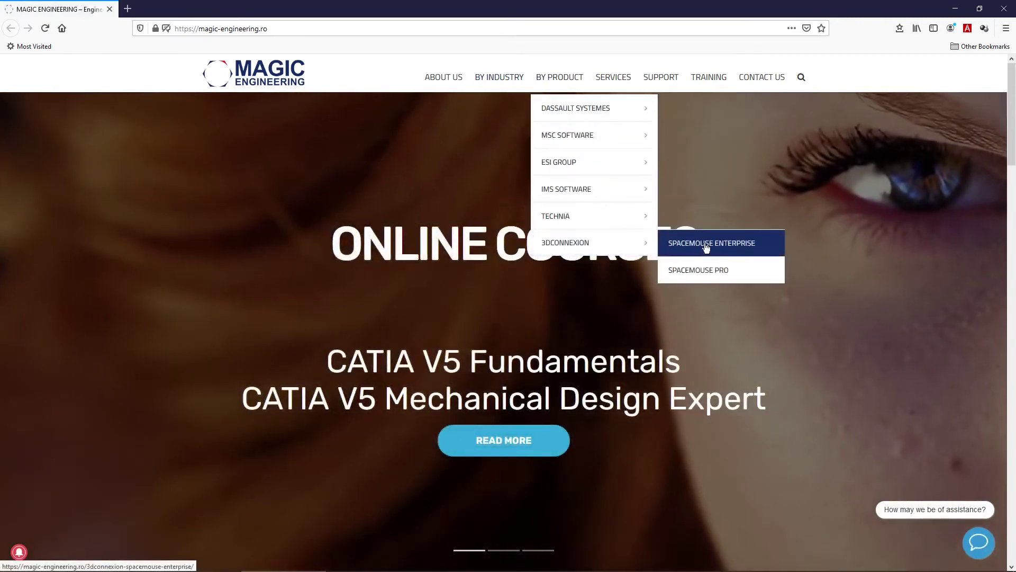
{"action": "left_click", "coordinate": [755, 250]}
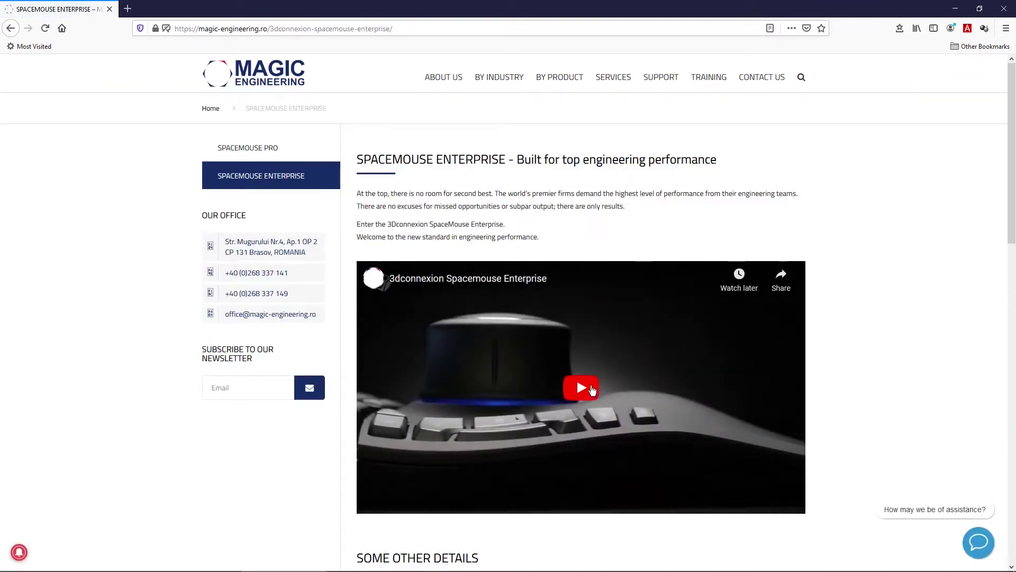
{"action": "left_click", "coordinate": [580, 388]}
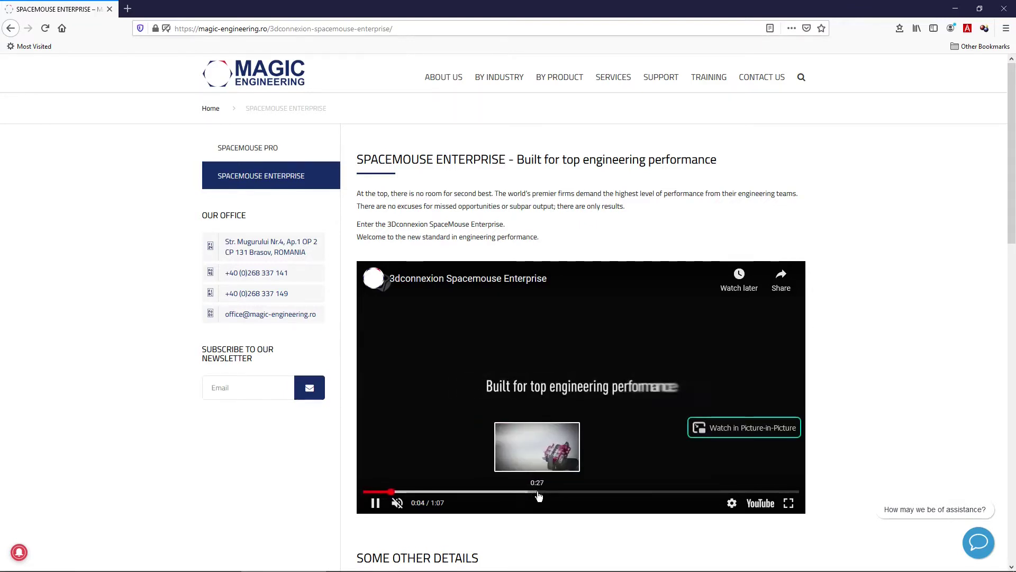
{"action": "left_click", "coordinate": [575, 492]}
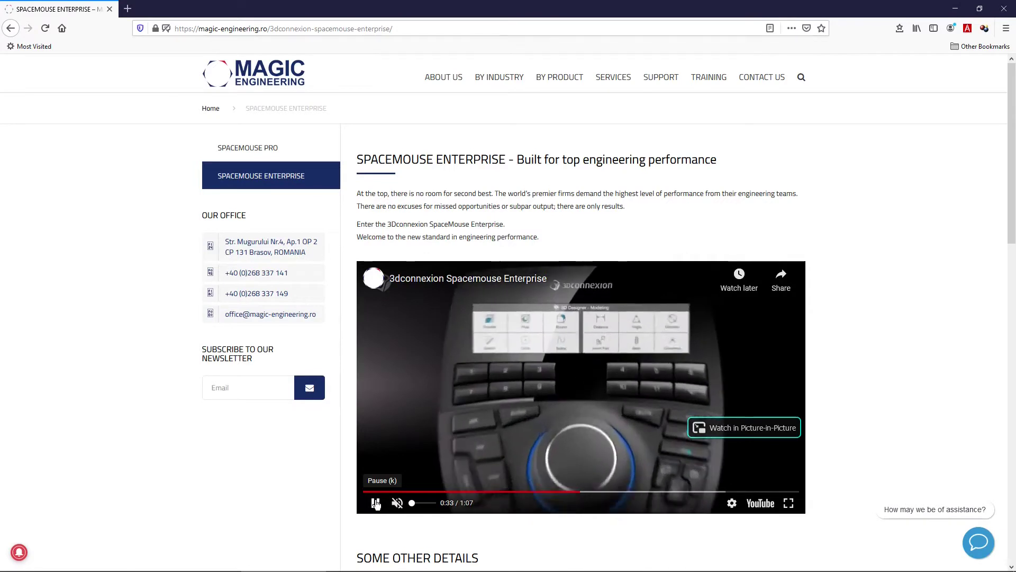
{"action": "left_click", "coordinate": [615, 394]}
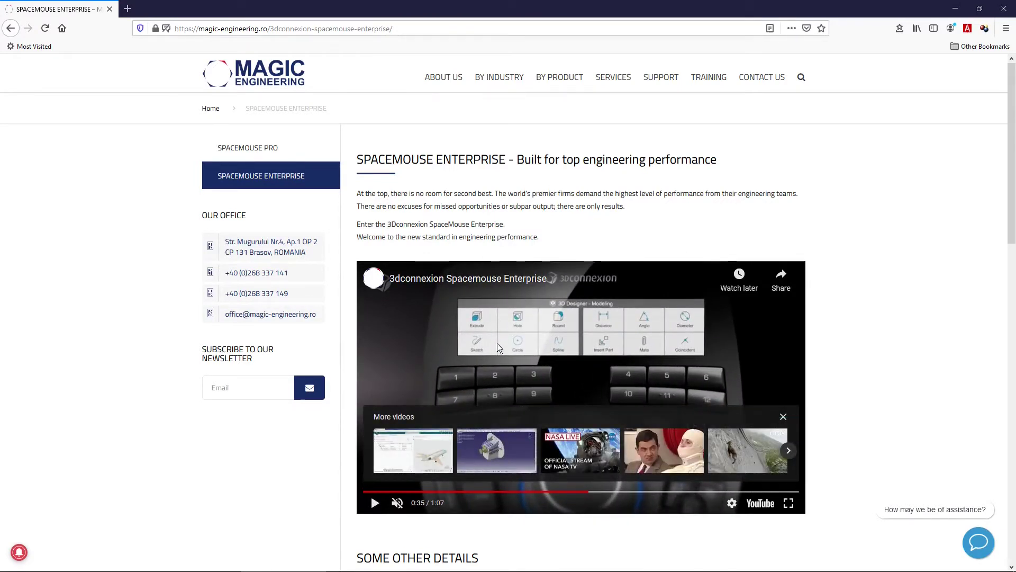
{"action": "left_click", "coordinate": [784, 416]}
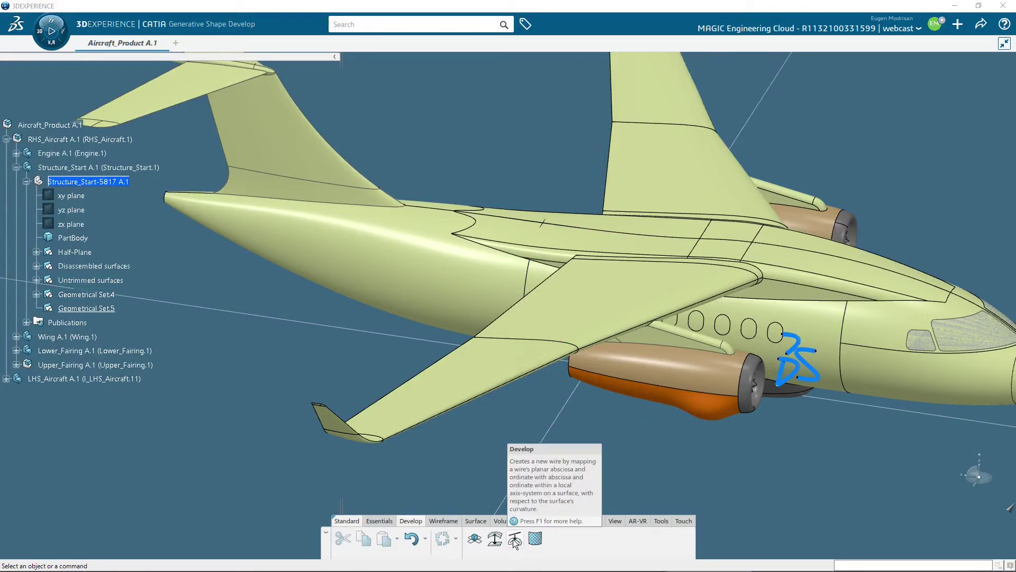
Center the specification tree on the fuselage surface Revolute.1
{"action": "right_click", "coordinate": [815, 320]}
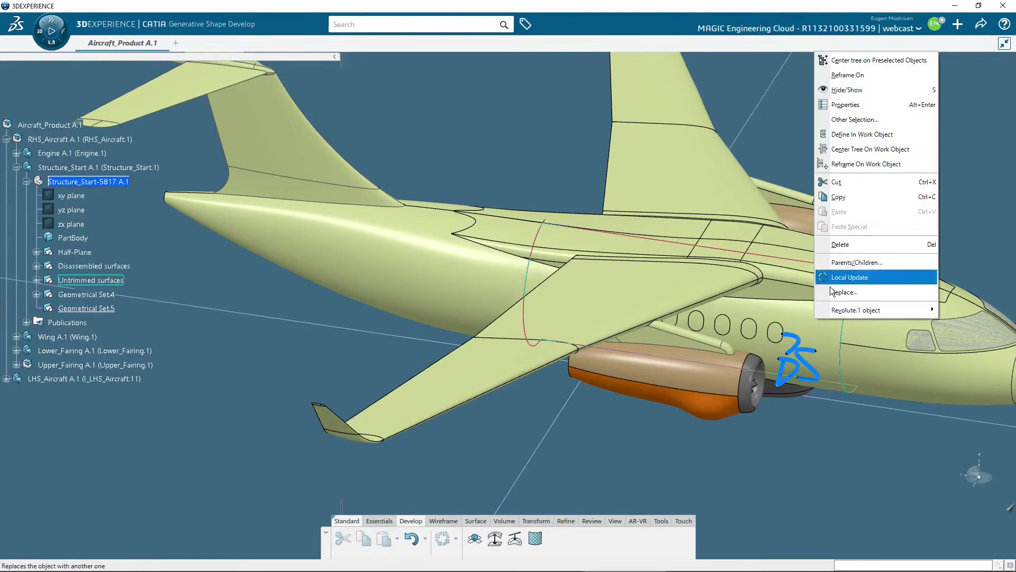
{"action": "left_click", "coordinate": [861, 62]}
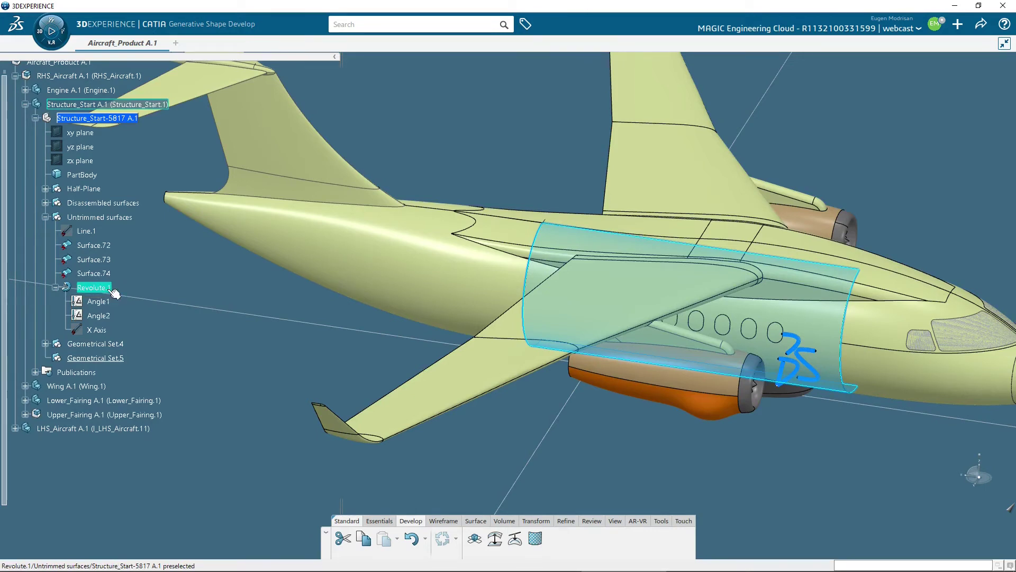
{"action": "left_click", "coordinate": [893, 432]}
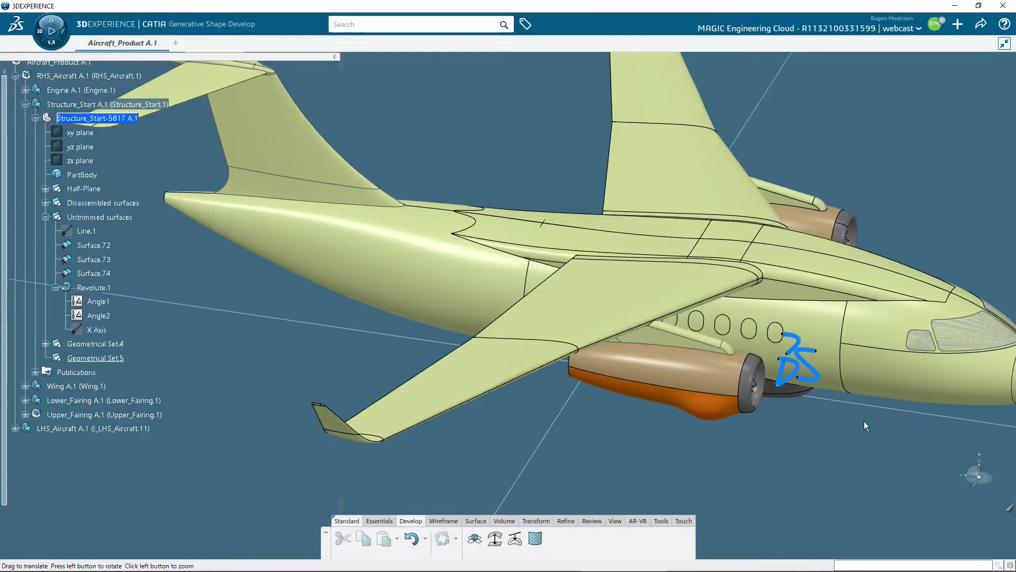
Center the tree on the DS logo's Sketch.1 in Geometrical Set.4, near Plane.1
{"action": "middle_click_drag", "start_coordinate": [864, 420], "coordinate": [714, 419]}
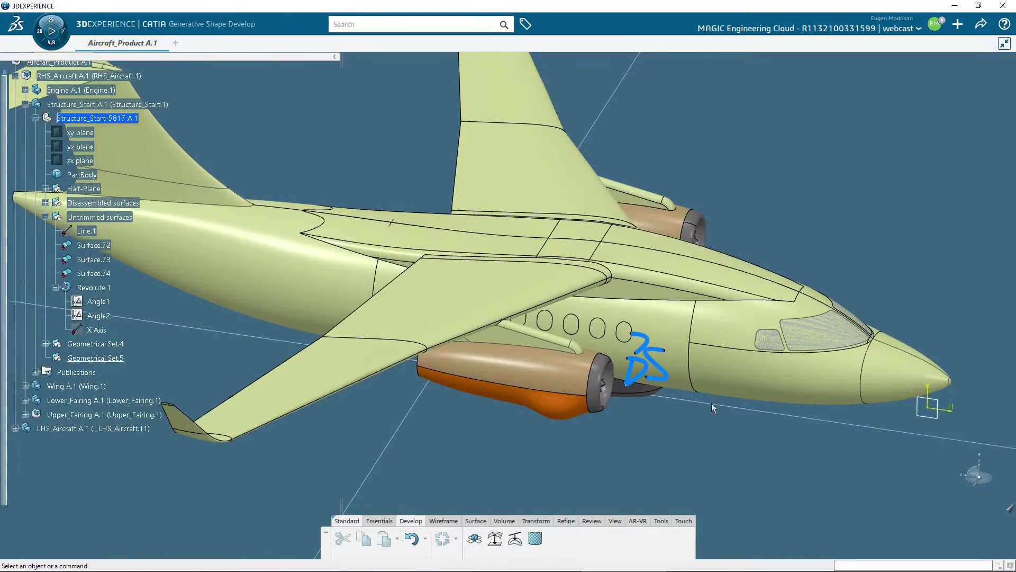
{"action": "right_click", "coordinate": [656, 347]}
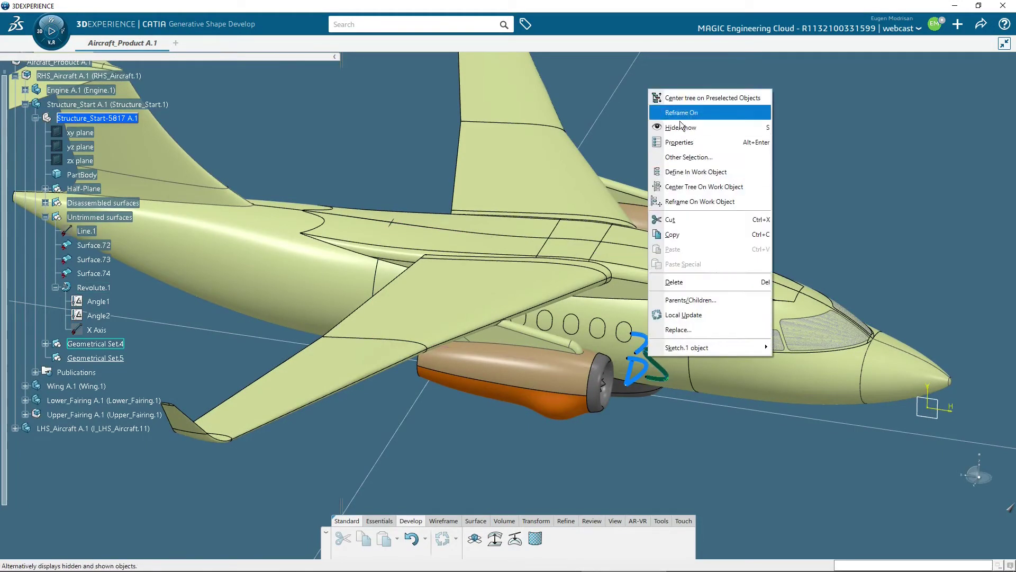
{"action": "left_click", "coordinate": [686, 96]}
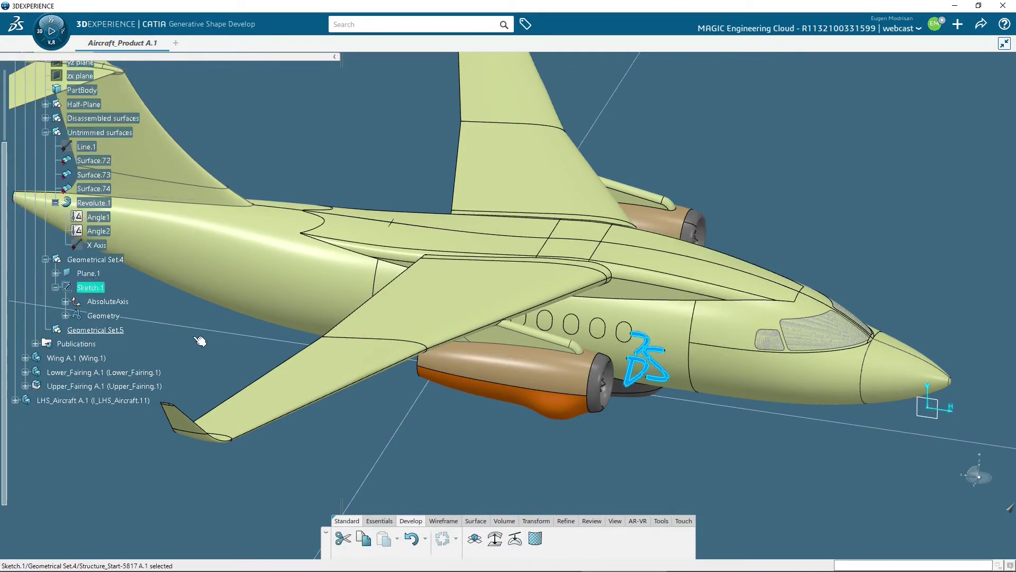
{"action": "left_click", "coordinate": [926, 416]}
{"action": "left_click", "coordinate": [805, 483]}
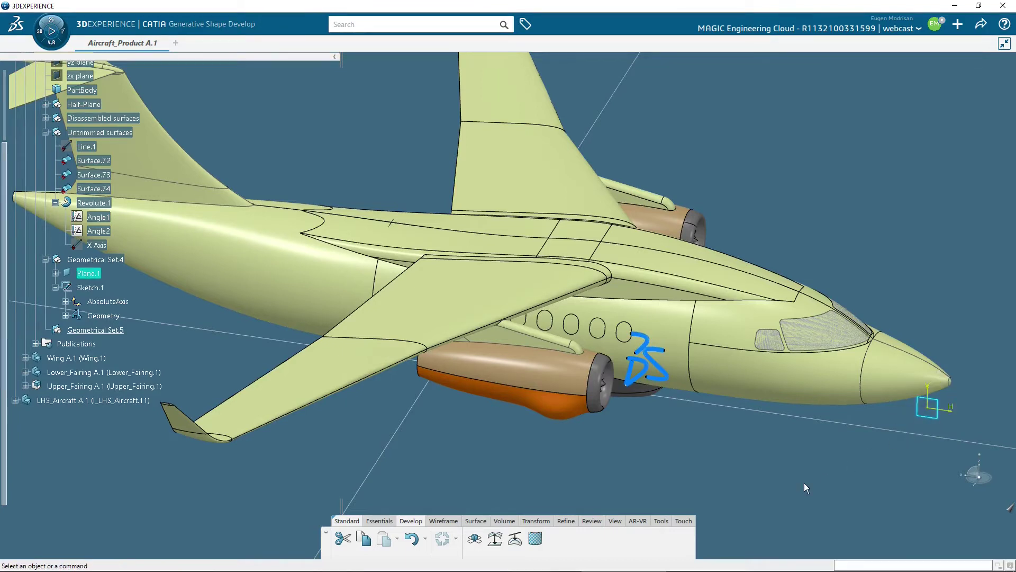
Develop Sketch.1 onto the fuselage support, keeping all sub-elements, creating Develop.1
{"action": "left_click", "coordinate": [515, 541]}
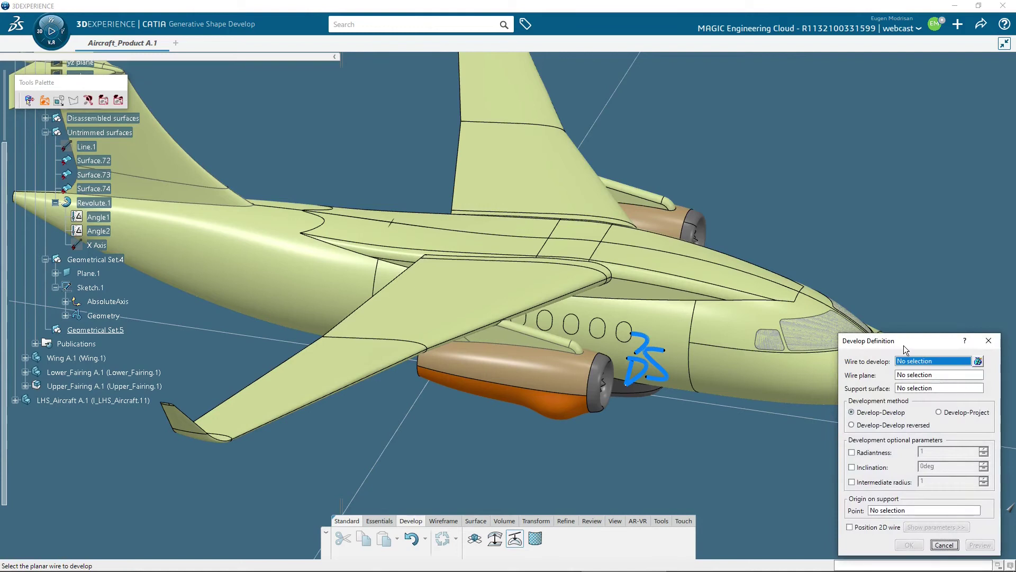
{"action": "left_click_drag", "start_coordinate": [904, 346], "coordinate": [907, 338]}
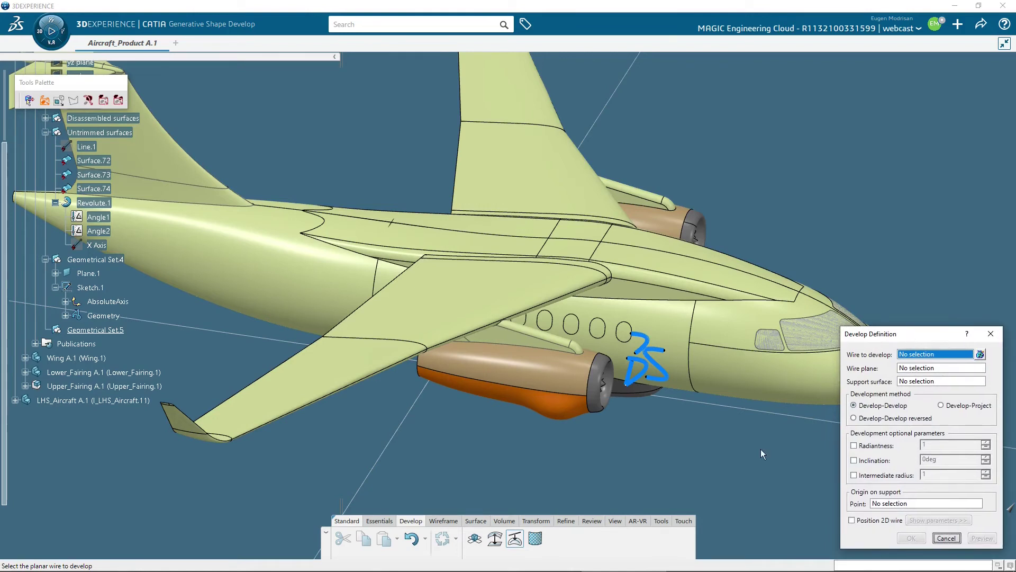
{"action": "left_click", "coordinate": [665, 374]}
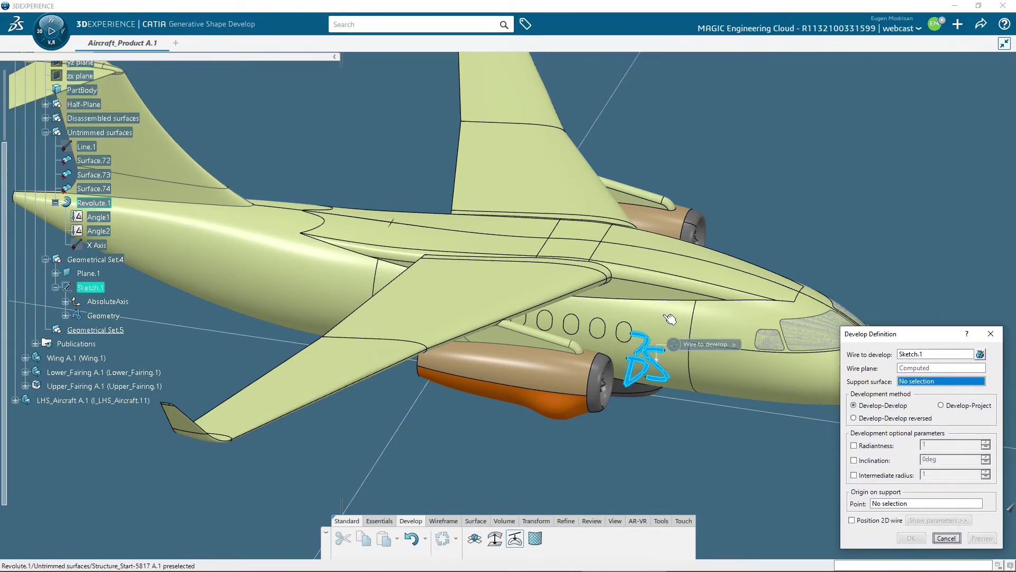
{"action": "left_click", "coordinate": [670, 319]}
{"action": "left_click", "coordinate": [912, 535]}
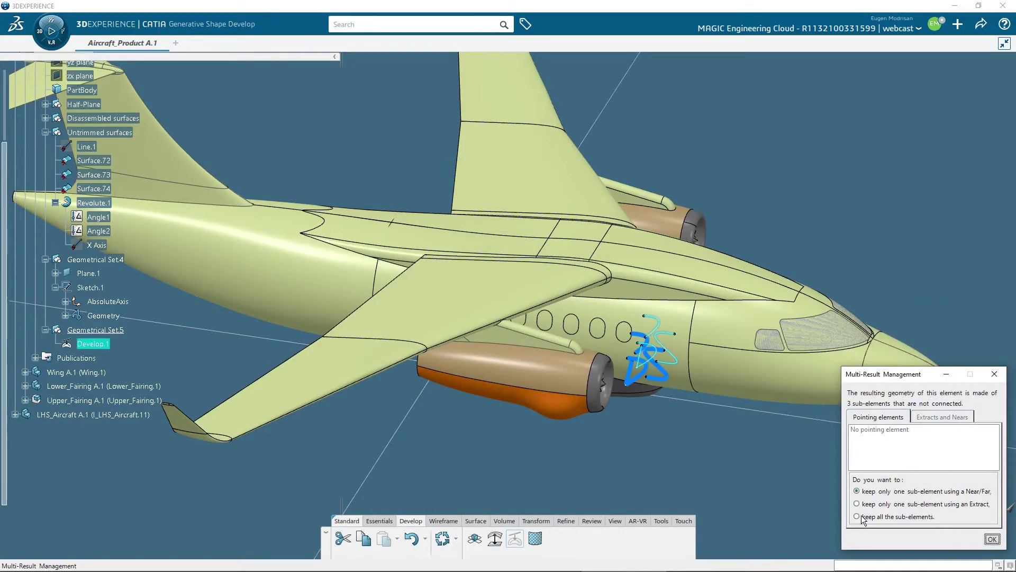
{"action": "left_click", "coordinate": [861, 517]}
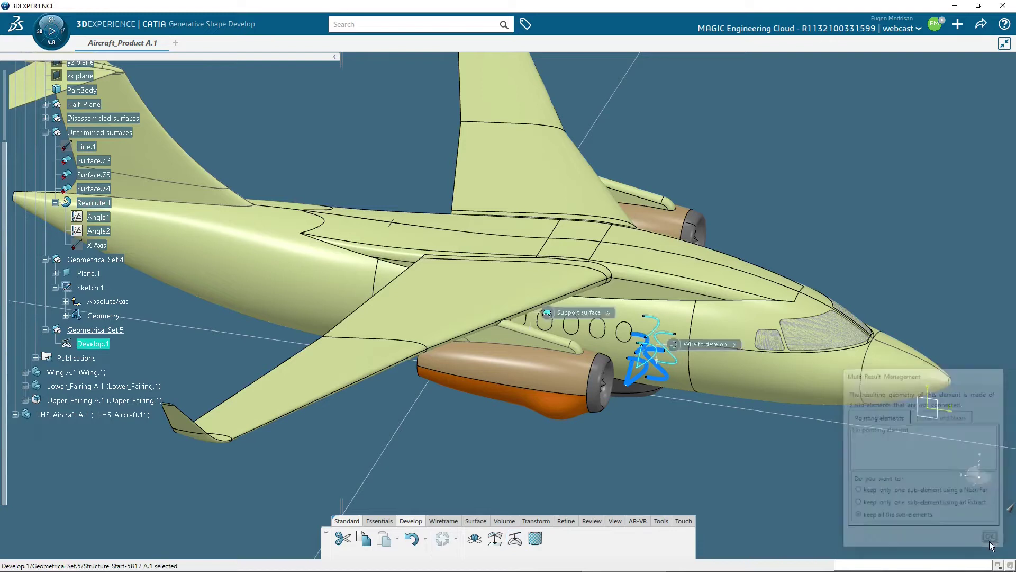
{"action": "left_click", "coordinate": [717, 461]}
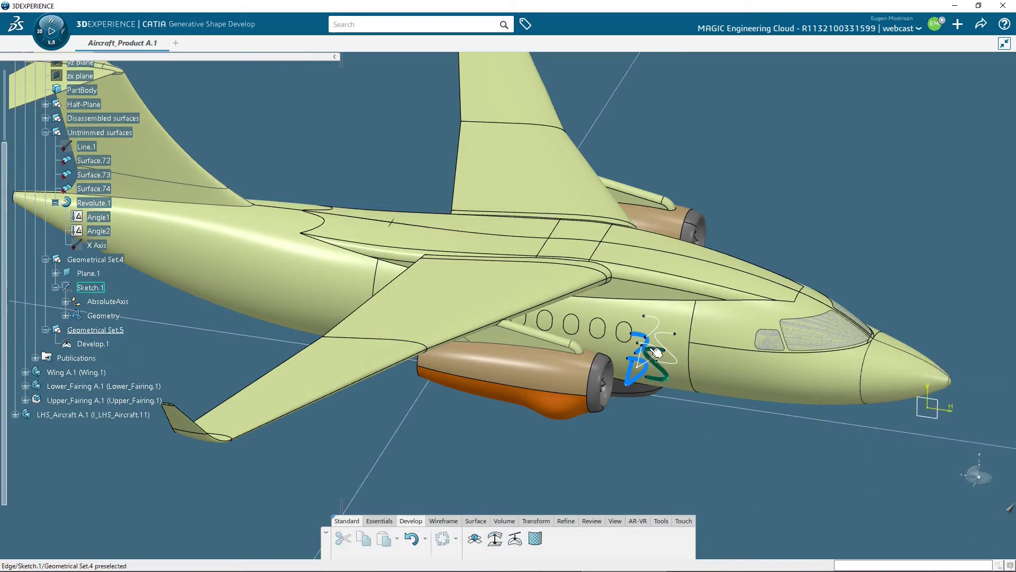
{"action": "middle_click_drag", "start_coordinate": [758, 473], "coordinate": [707, 489]}
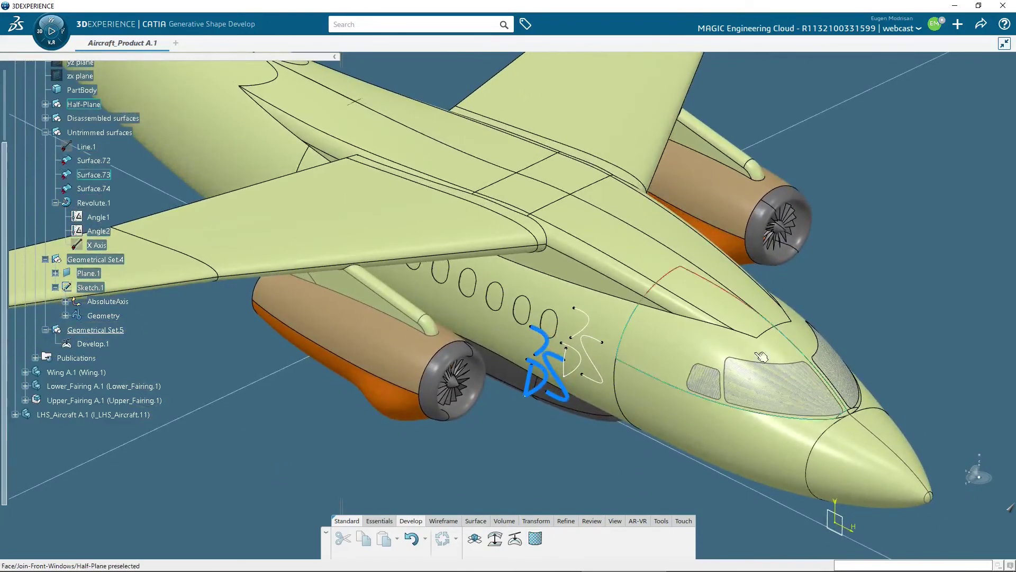
In Object Properties, use the Painter to copy the blue sketch's style onto Develop.1
{"action": "right_click", "coordinate": [847, 169]}
{"action": "mouse_move", "coordinate": [871, 181]}
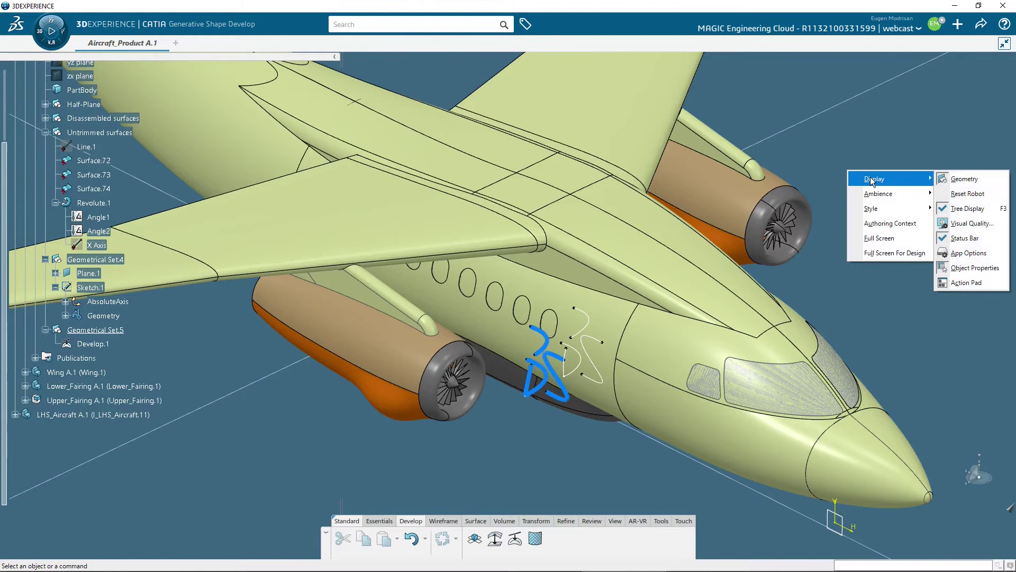
{"action": "left_click", "coordinate": [965, 265]}
{"action": "right_click", "coordinate": [859, 190]}
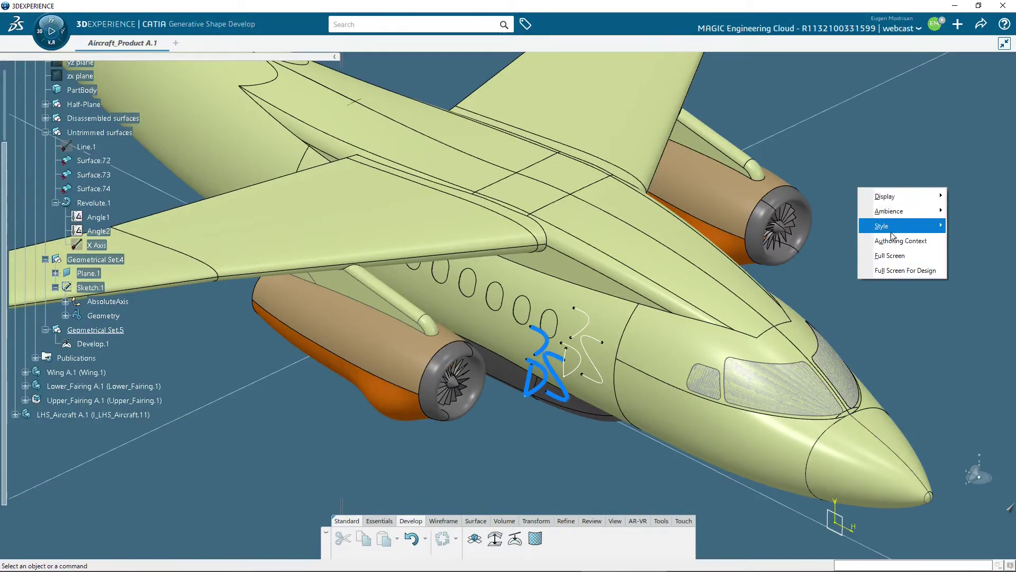
{"action": "mouse_move", "coordinate": [884, 196]}
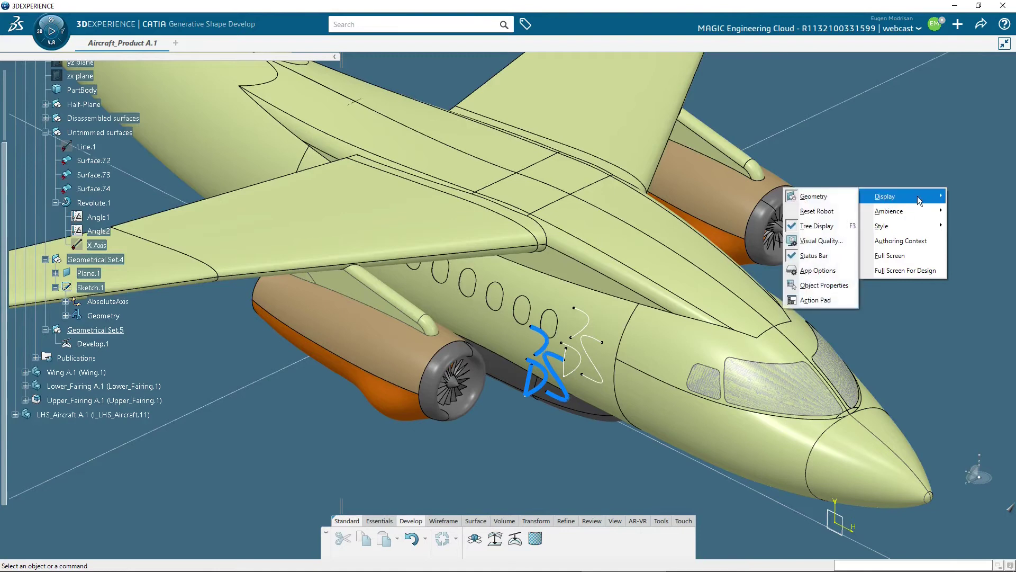
{"action": "left_click", "coordinate": [821, 286]}
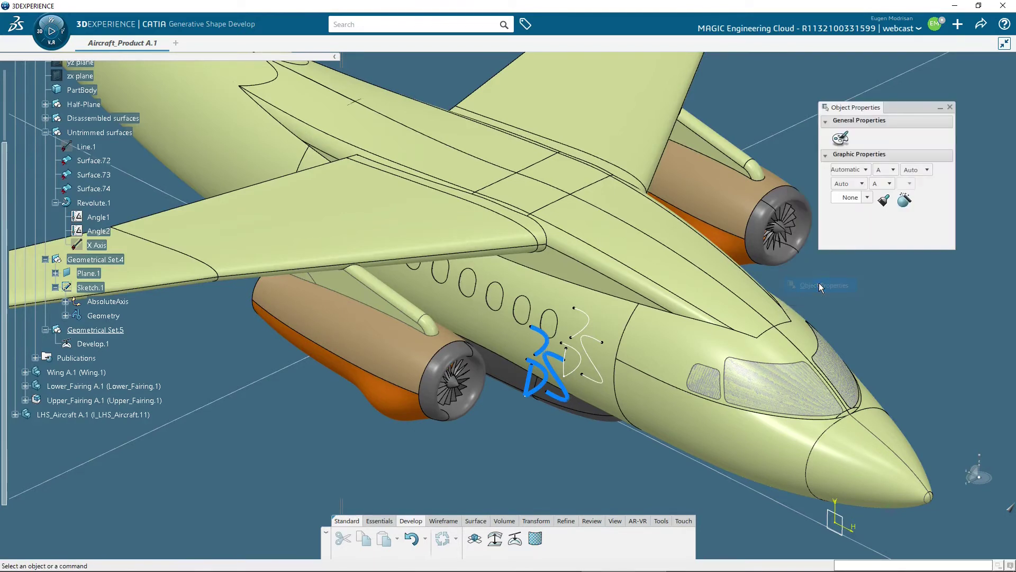
{"action": "left_click", "coordinate": [884, 201]}
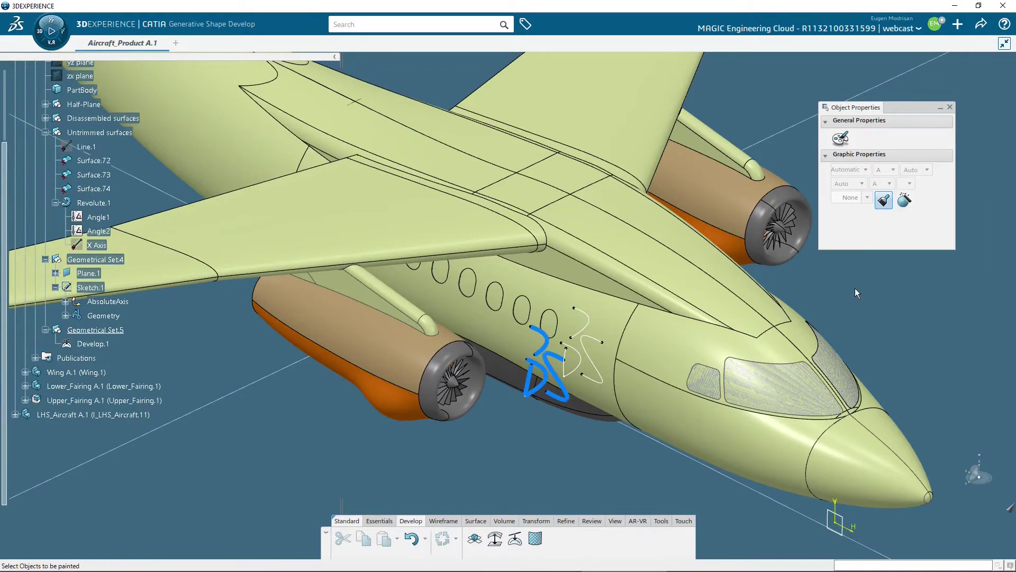
{"action": "left_click", "coordinate": [595, 361]}
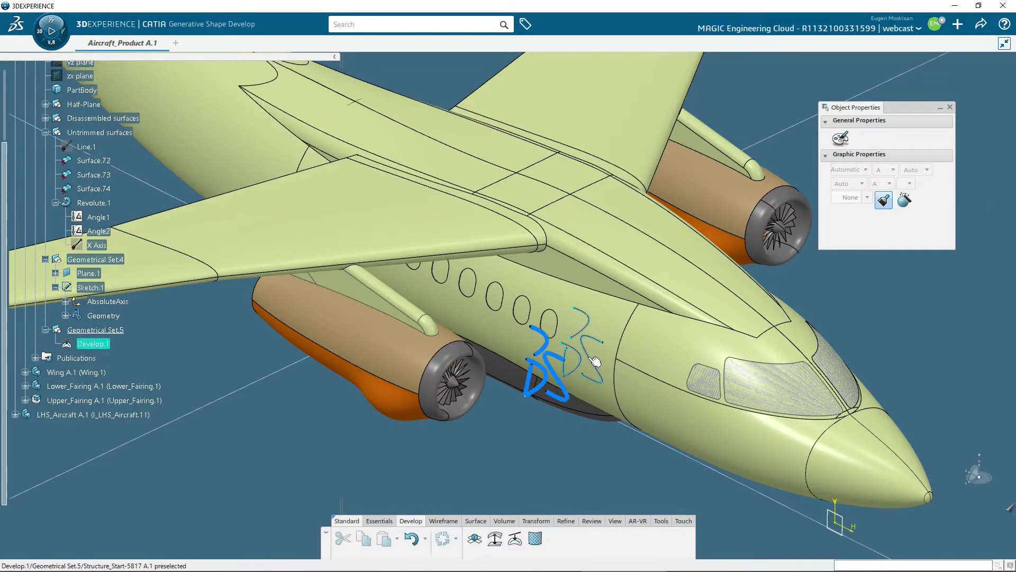
{"action": "left_click", "coordinate": [562, 385]}
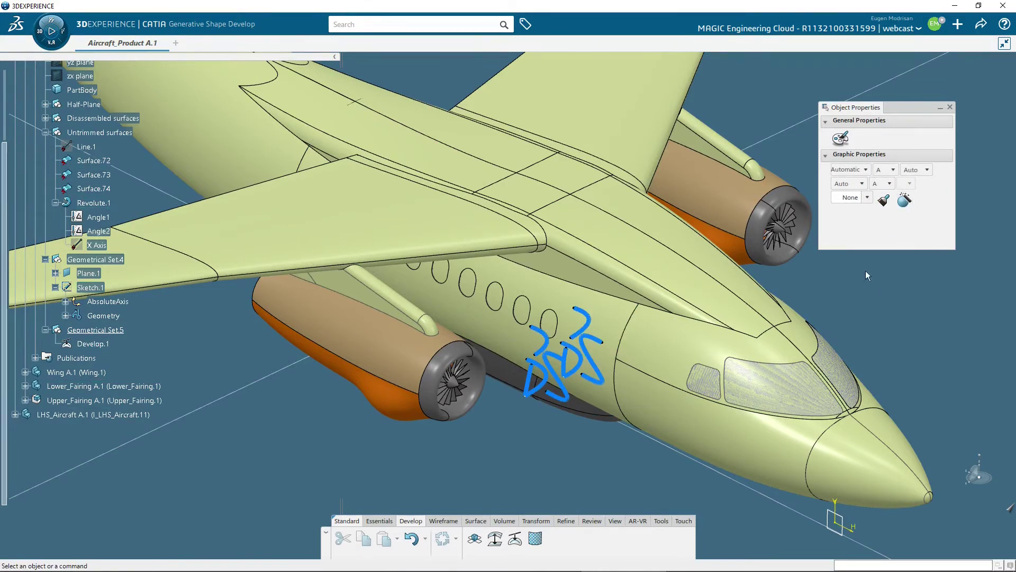
Close Object Properties and orbit the aircraft to bring the rear fuselage into view
{"action": "left_click", "coordinate": [950, 107]}
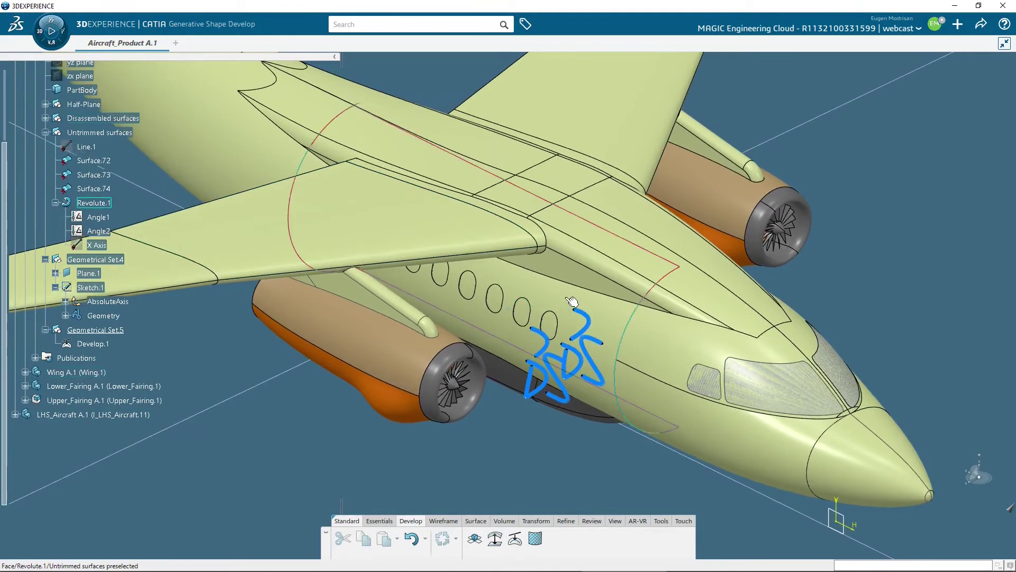
{"action": "middle_click_drag", "start_coordinate": [564, 301], "coordinate": [770, 399]}
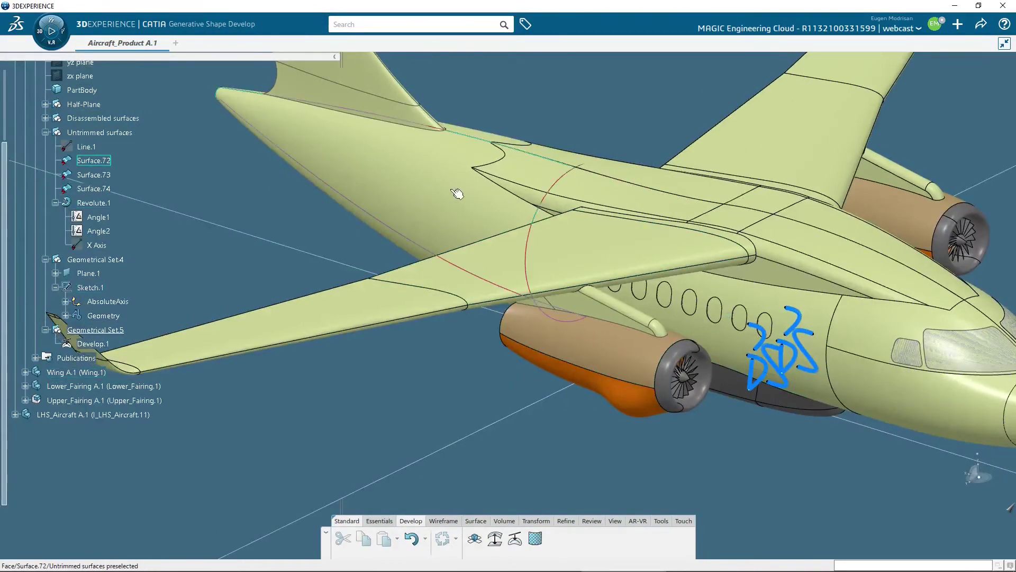
{"action": "middle_click_drag", "start_coordinate": [431, 204], "coordinate": [461, 315]}
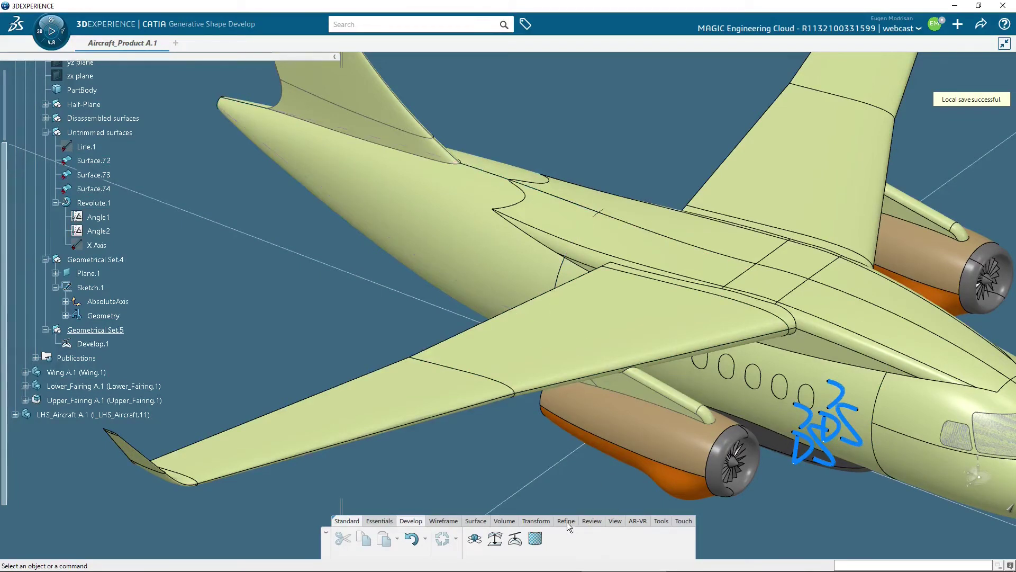
{"action": "left_click", "coordinate": [662, 521]}
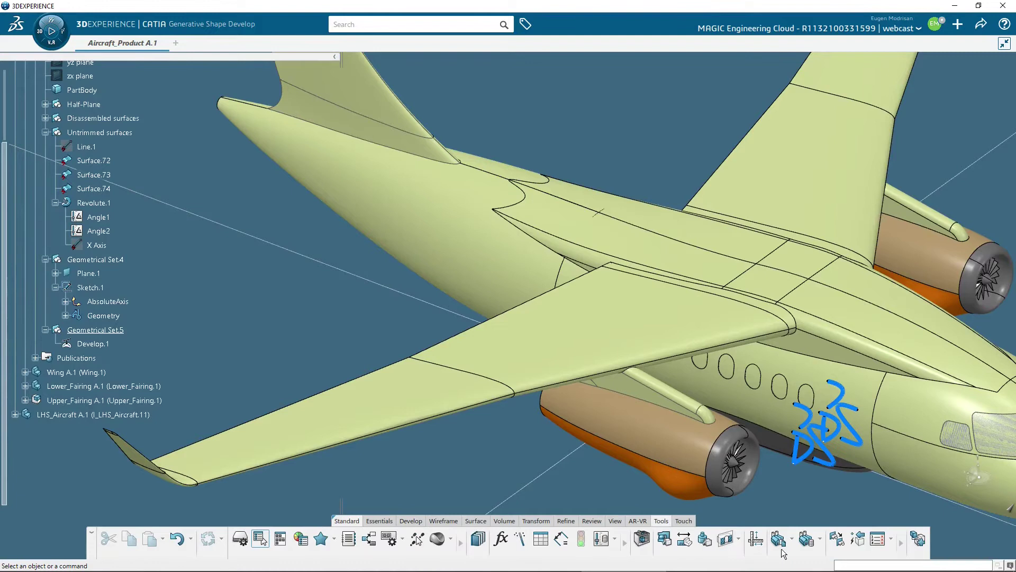
{"action": "left_click", "coordinate": [665, 539]}
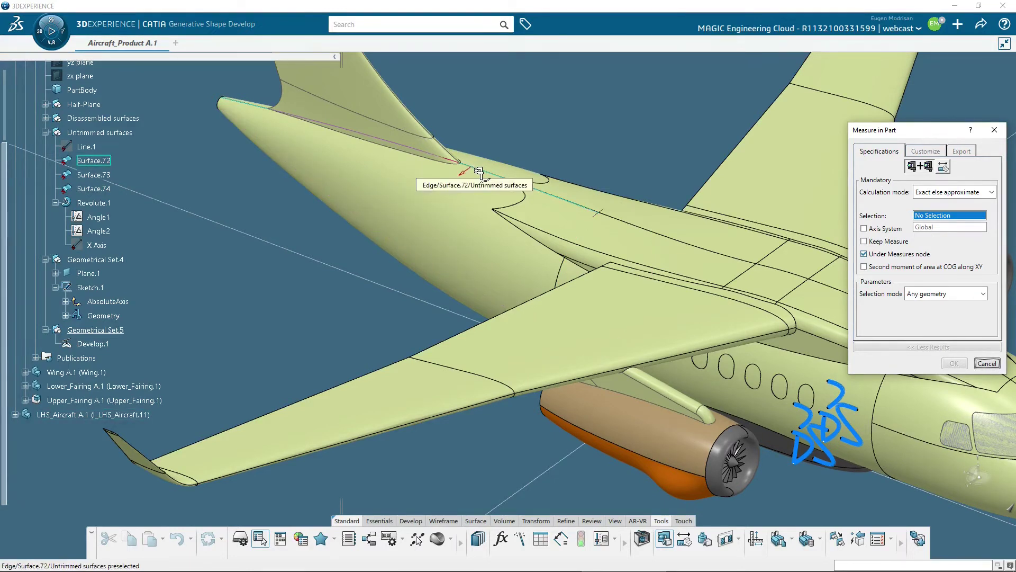
{"action": "left_click", "coordinate": [988, 363]}
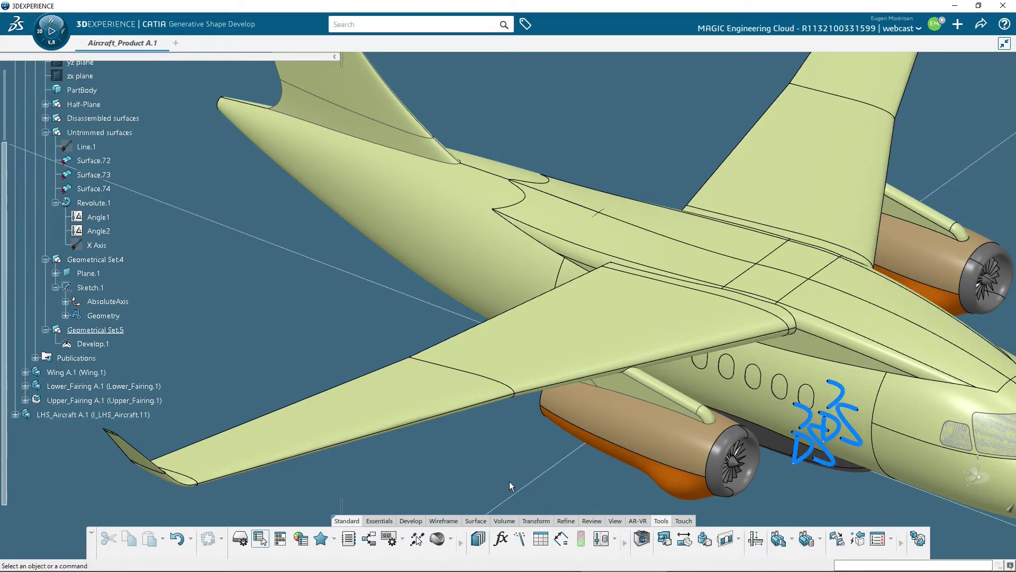
{"action": "left_click", "coordinate": [410, 521]}
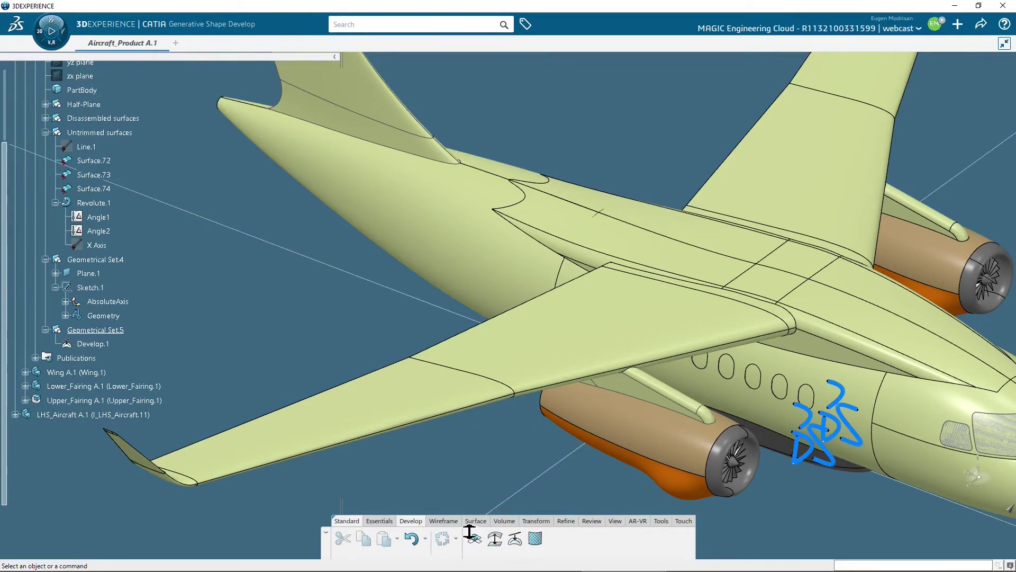
Create Point.1 on the rear fuselage surface, entering 1552.73 with fine positioning
{"action": "left_click", "coordinate": [436, 521]}
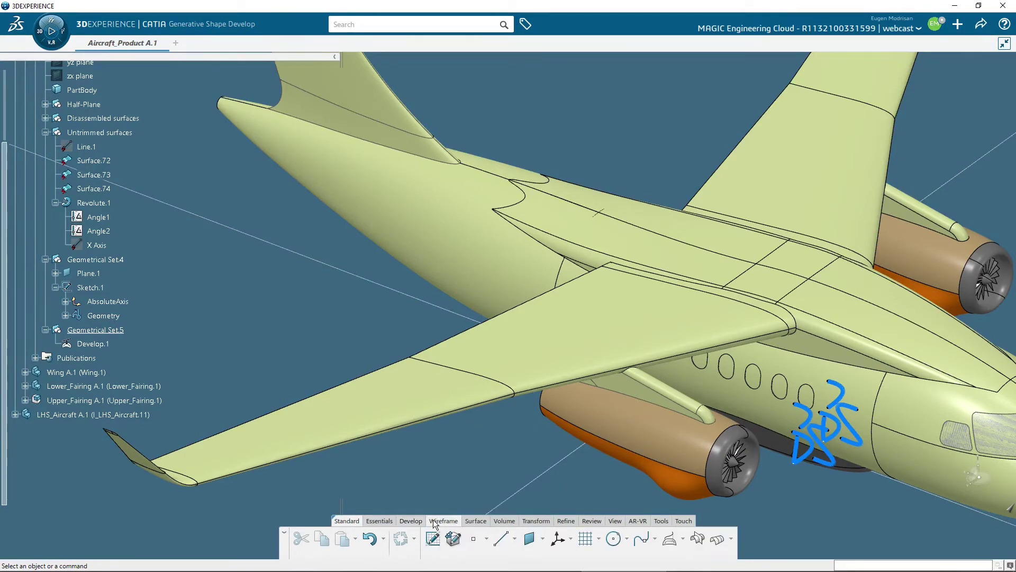
{"action": "left_click", "coordinate": [474, 540]}
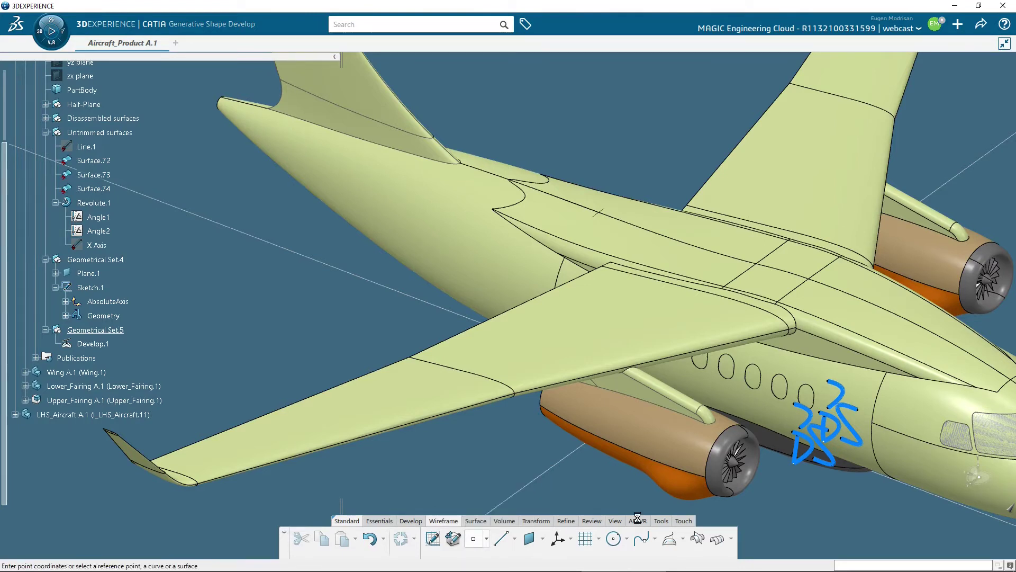
{"action": "left_click", "coordinate": [335, 181]}
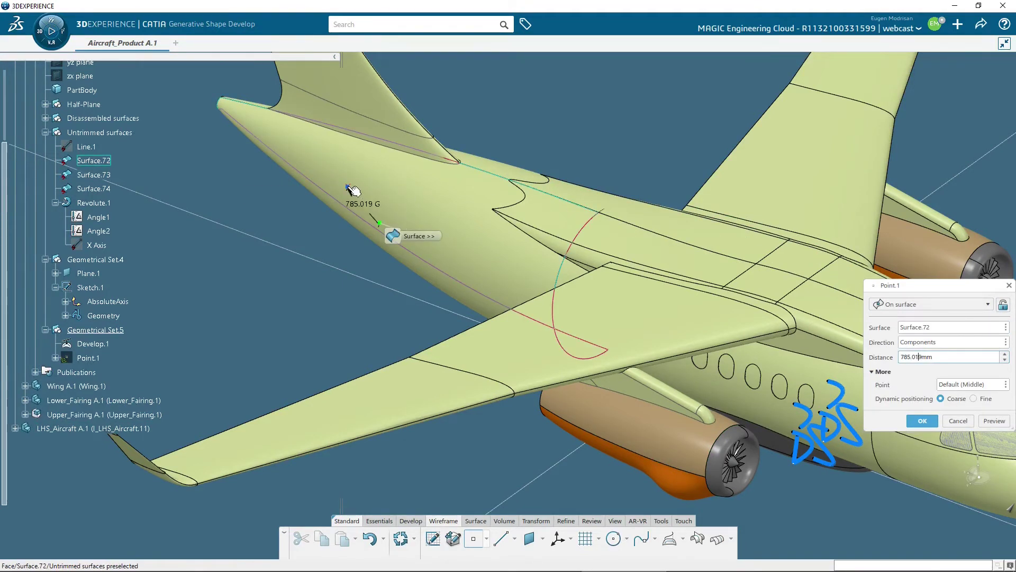
{"action": "type", "text": "1552.73"}
{"action": "left_click", "coordinate": [973, 399]}
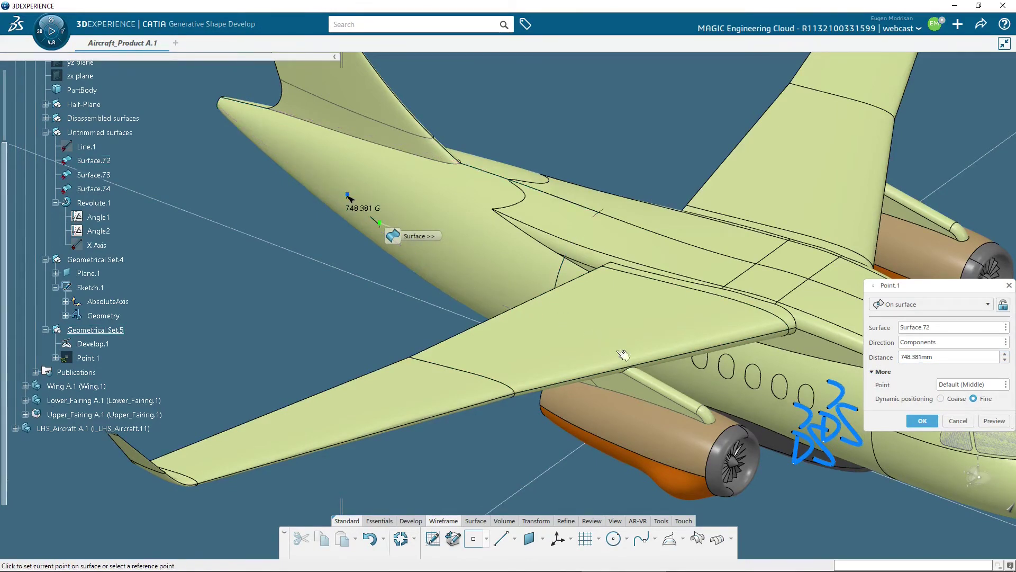
{"action": "left_click", "coordinate": [922, 422]}
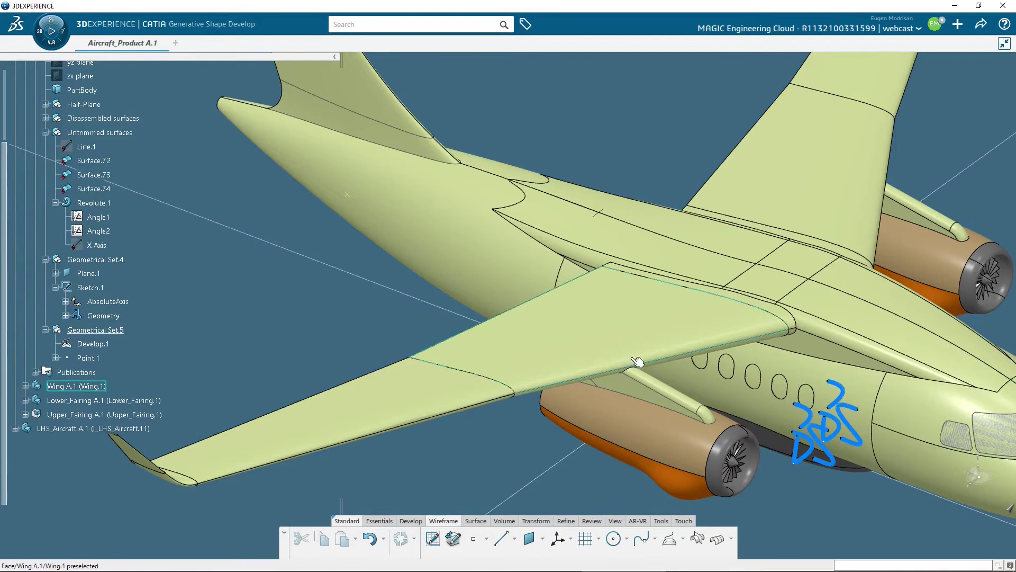
Project Point.1 onto the Plane.1 support to create Project.1
{"action": "middle_click_drag", "start_coordinate": [724, 521], "coordinate": [678, 512]}
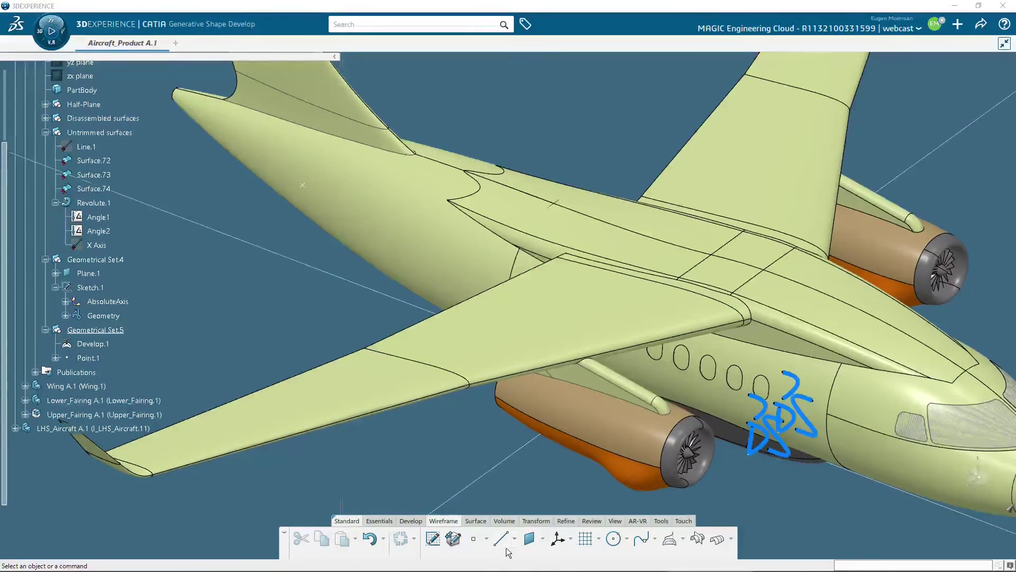
{"action": "left_click", "coordinate": [669, 538]}
{"action": "left_click", "coordinate": [88, 358]}
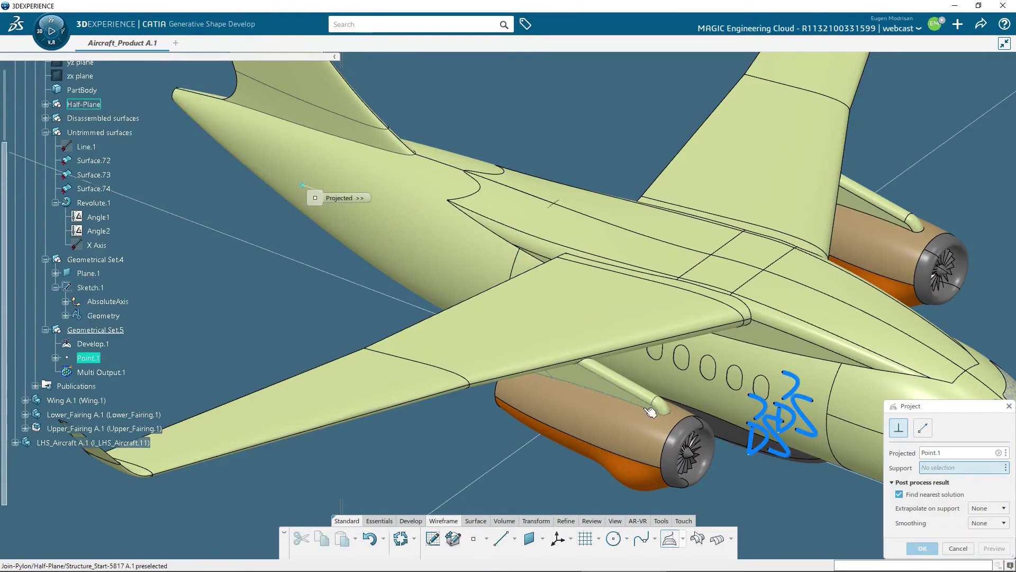
{"action": "middle_click_drag", "start_coordinate": [643, 405], "coordinate": [794, 418]}
{"action": "left_click", "coordinate": [862, 427]}
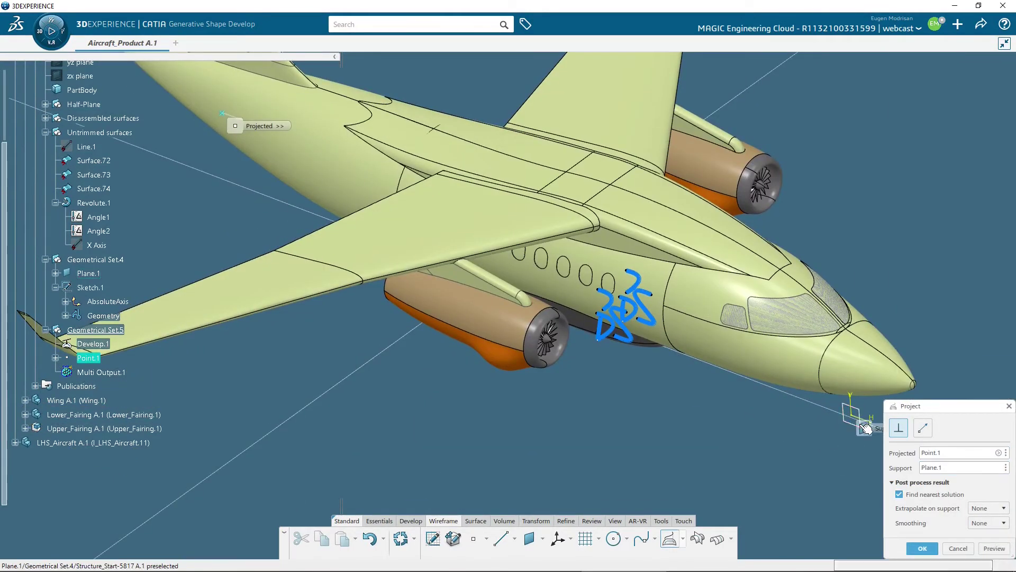
{"action": "left_click", "coordinate": [923, 548]}
Copy the logo sketch Sketch.1 and paste it as Sketch.2 under Geometrical Set.4
{"action": "middle_click_drag", "start_coordinate": [464, 434], "coordinate": [502, 474]}
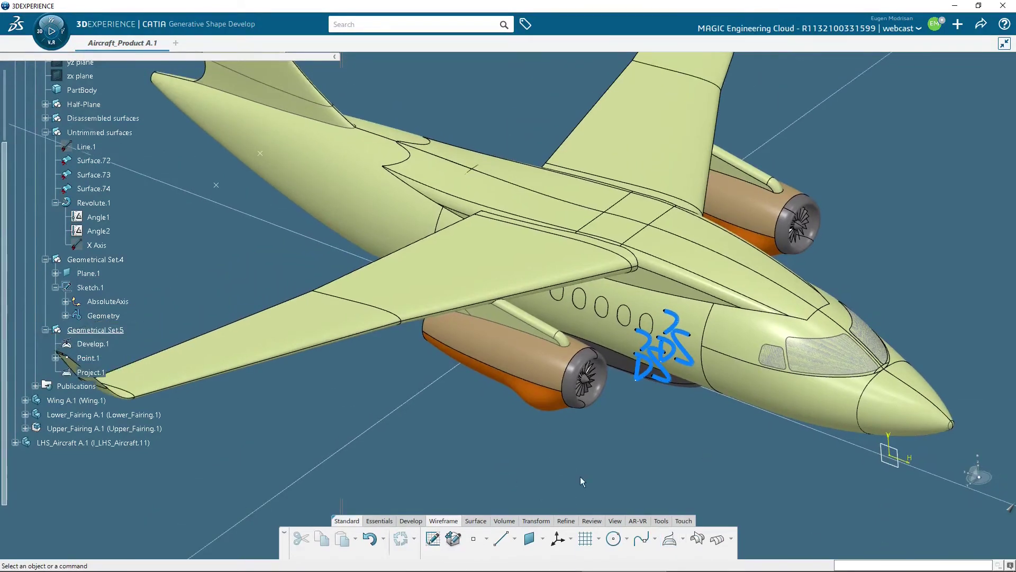
{"action": "left_click", "coordinate": [648, 380]}
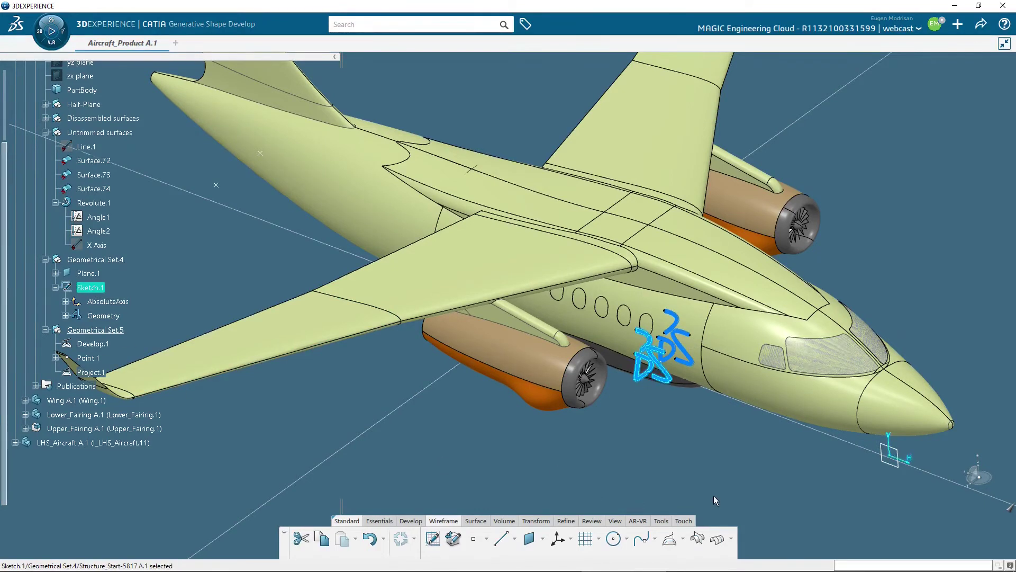
{"action": "key", "text": "ctrl+c"}
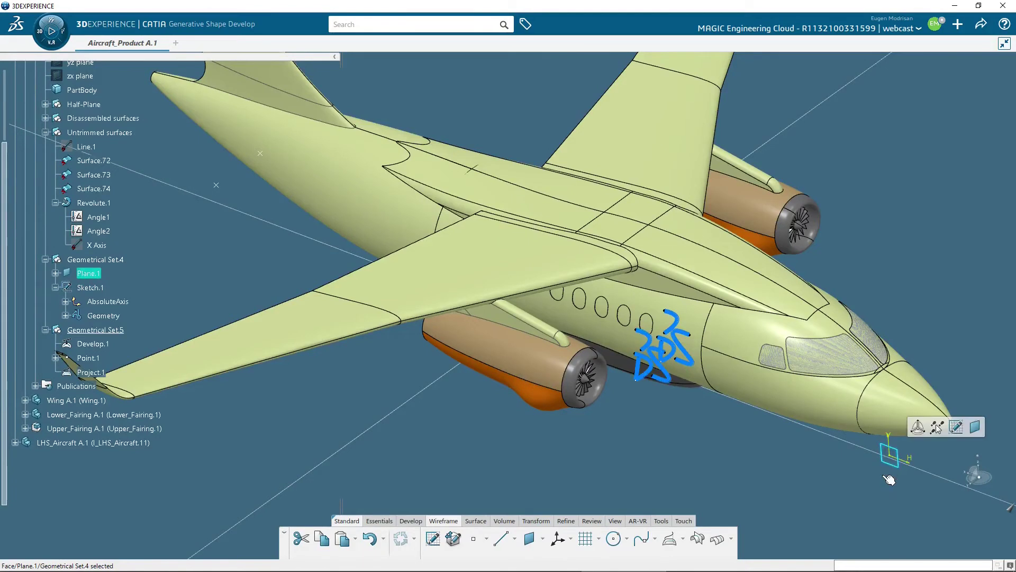
{"action": "key", "text": "ctrl+v"}
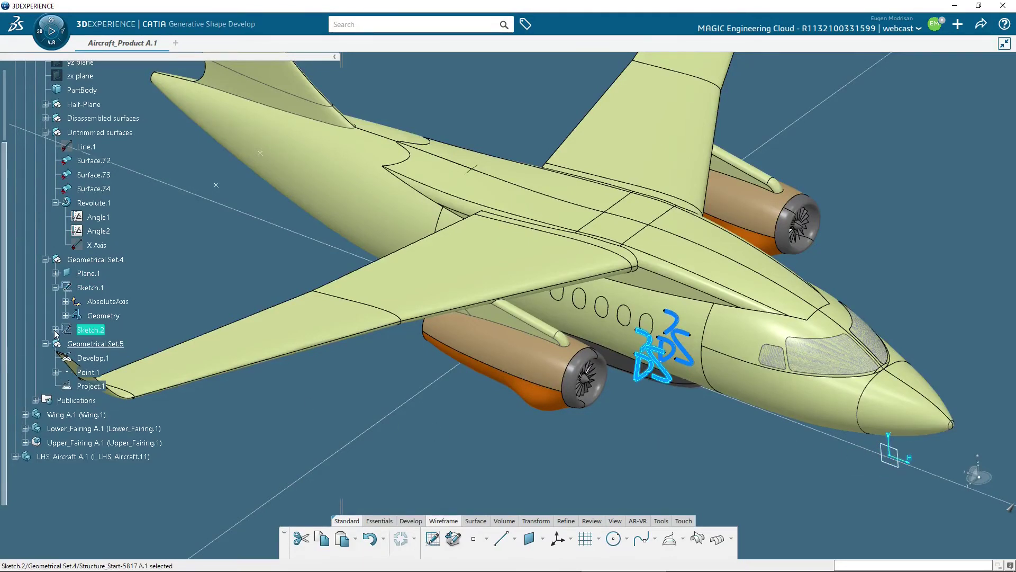
Expand Sketch.2 to list its splines, points and line, and open it in Sketcher
{"action": "left_click", "coordinate": [56, 330]}
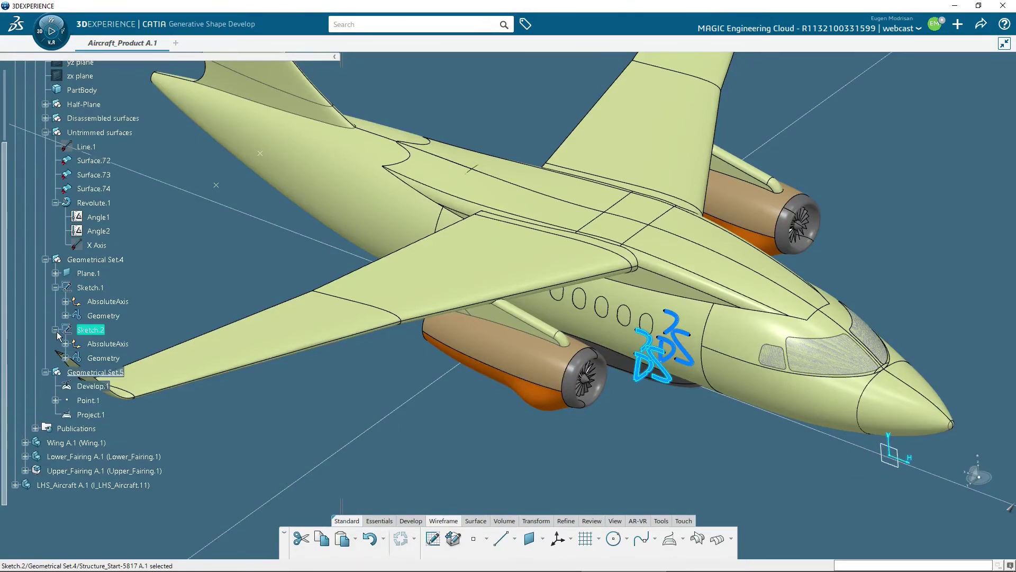
{"action": "left_click", "coordinate": [65, 358]}
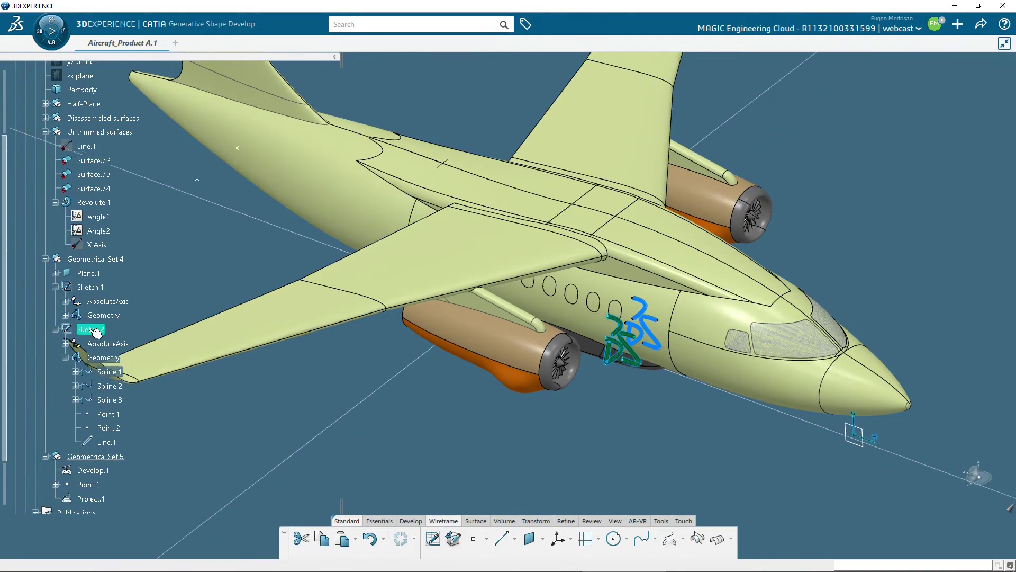
{"action": "double_click", "coordinate": [89, 329]}
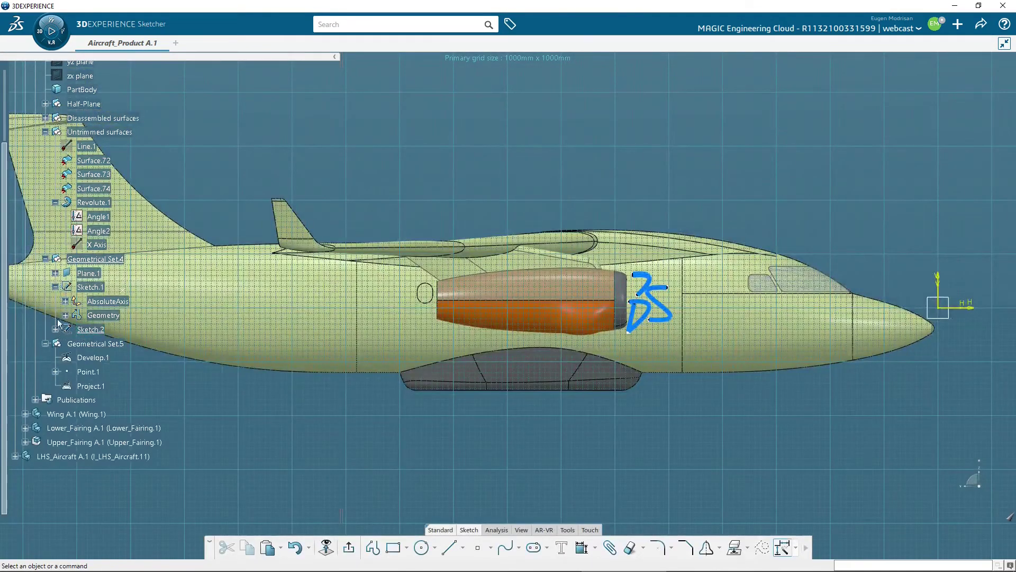
Select all six logo elements of Sketch.2, Spline.1 through Line.1
{"action": "left_click", "coordinate": [56, 330]}
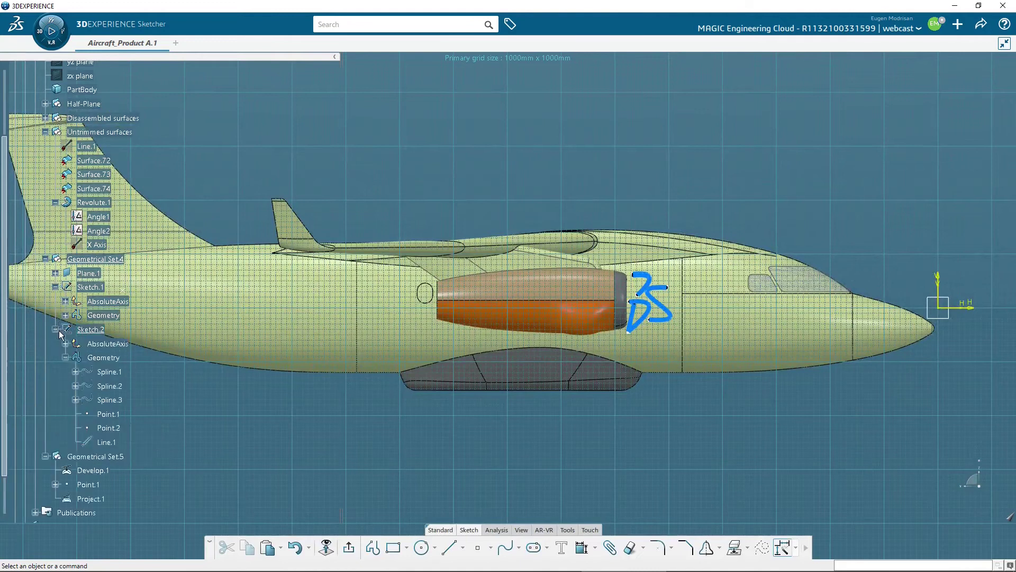
{"action": "left_click", "coordinate": [105, 372]}
{"action": "left_click", "coordinate": [107, 444], "text": "shift"}
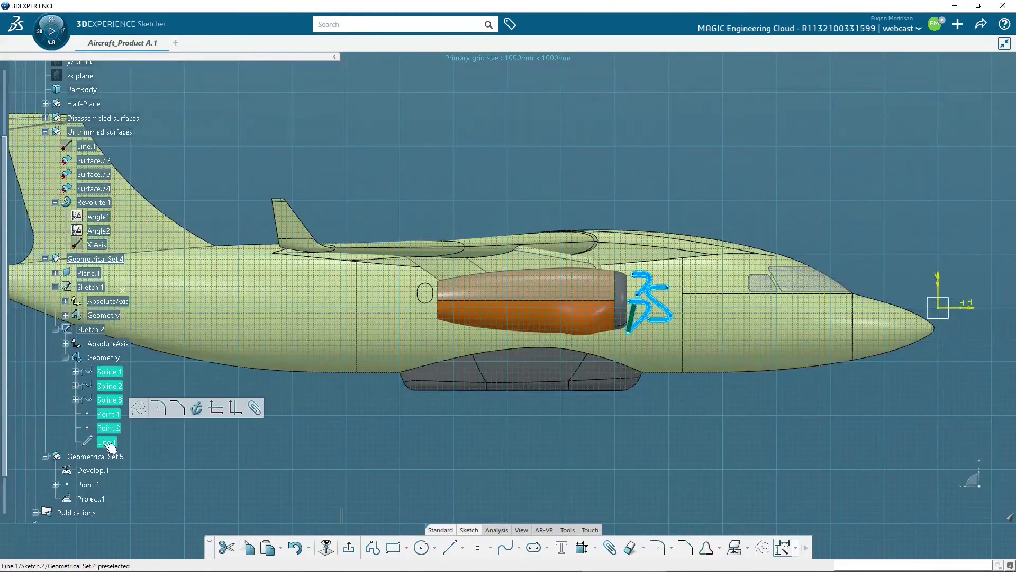
Translate the logo without duplicating it onto the rear fuselage, then exit the Sketcher
{"action": "left_click", "coordinate": [720, 551]}
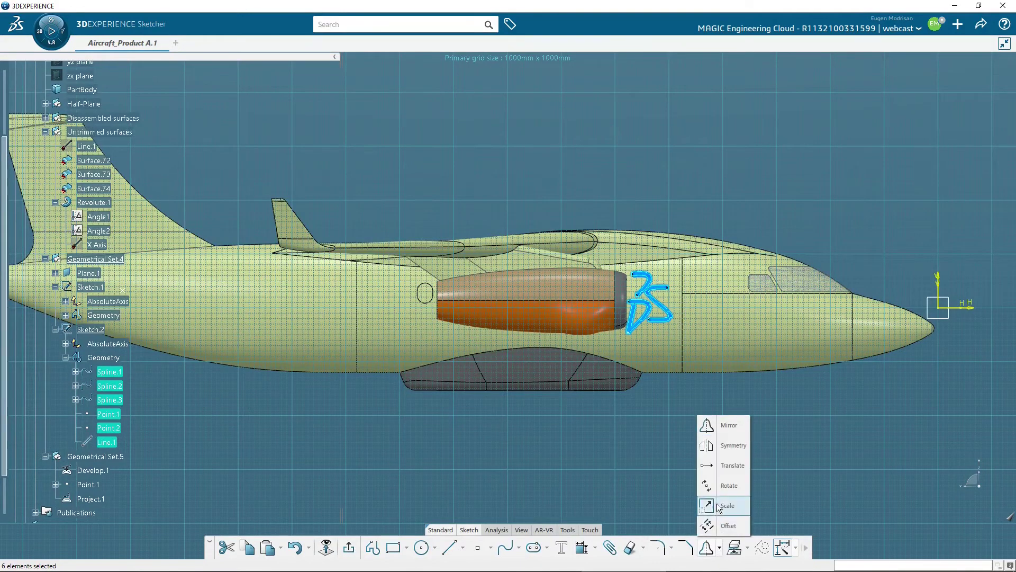
{"action": "left_click", "coordinate": [728, 466]}
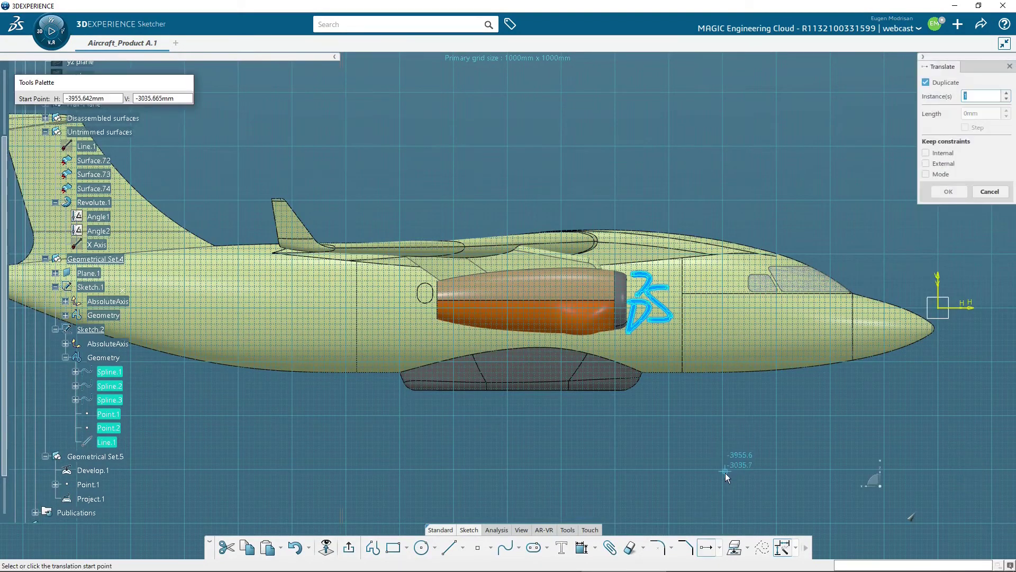
{"action": "left_click", "coordinate": [926, 82]}
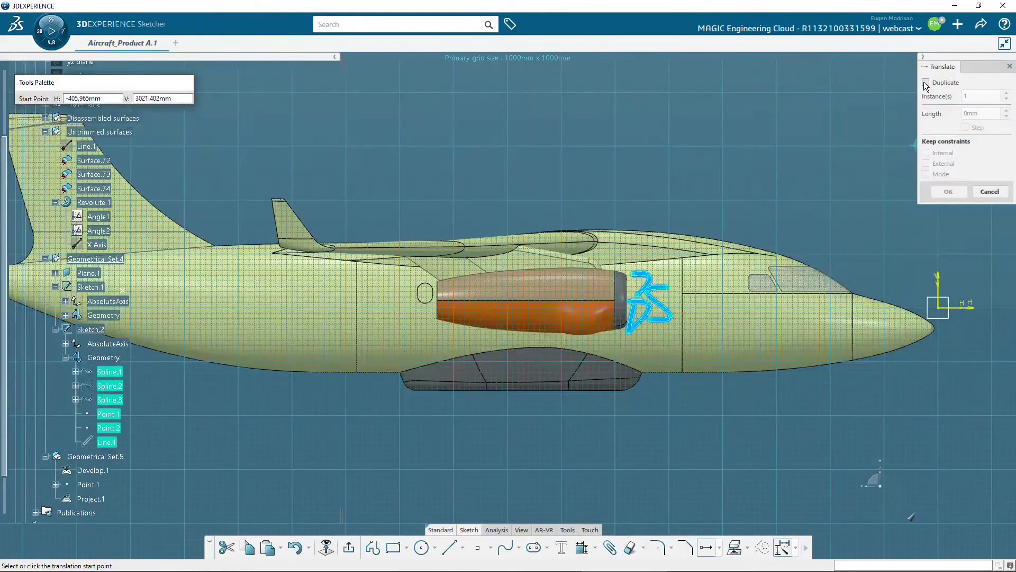
{"action": "left_click", "coordinate": [650, 450]}
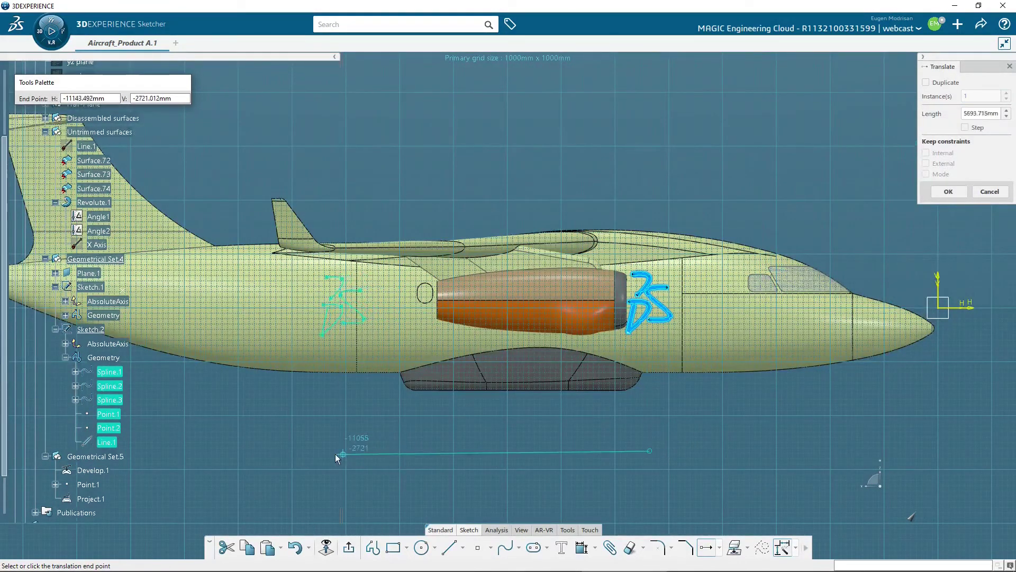
{"action": "left_click", "coordinate": [313, 449]}
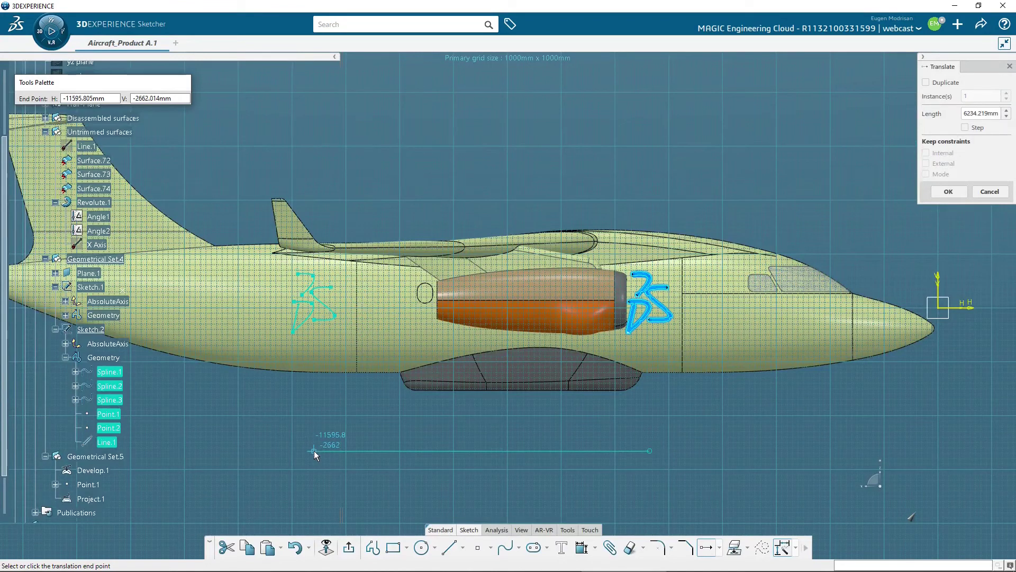
{"action": "left_click", "coordinate": [350, 549]}
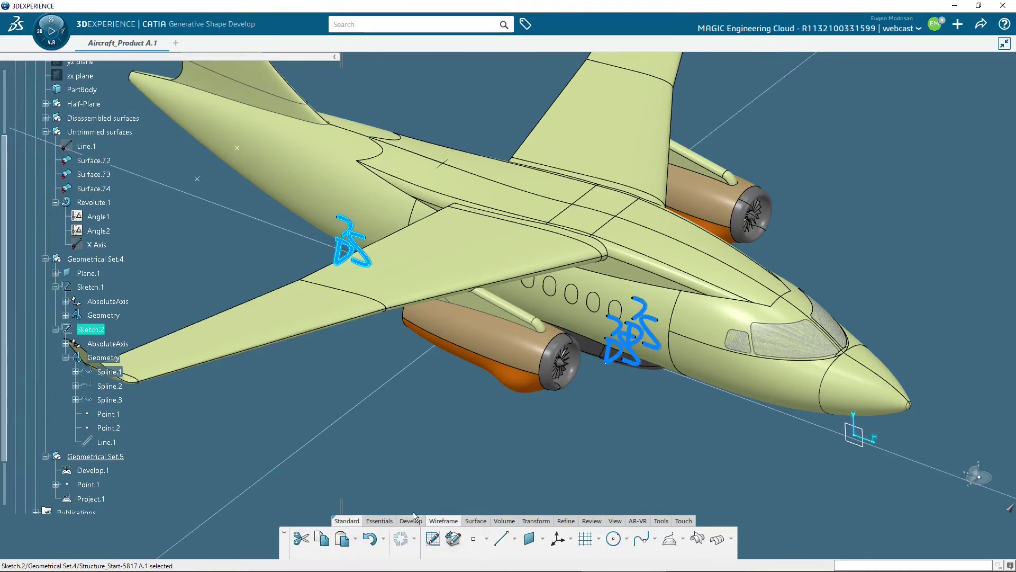
Start an Unfold from the Develop tools with Surface.72 as the surface
{"action": "left_click", "coordinate": [411, 522]}
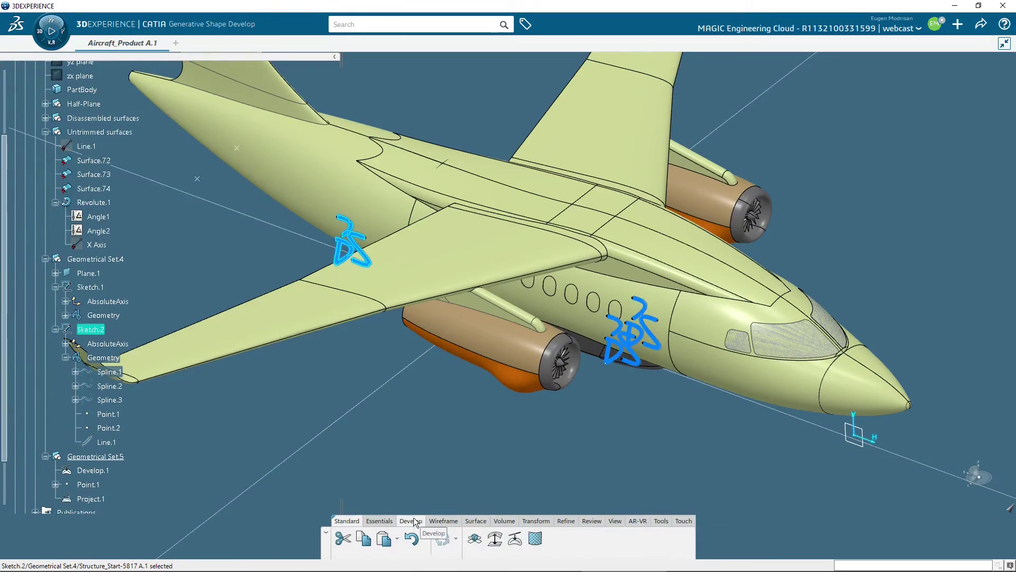
{"action": "left_click", "coordinate": [475, 539]}
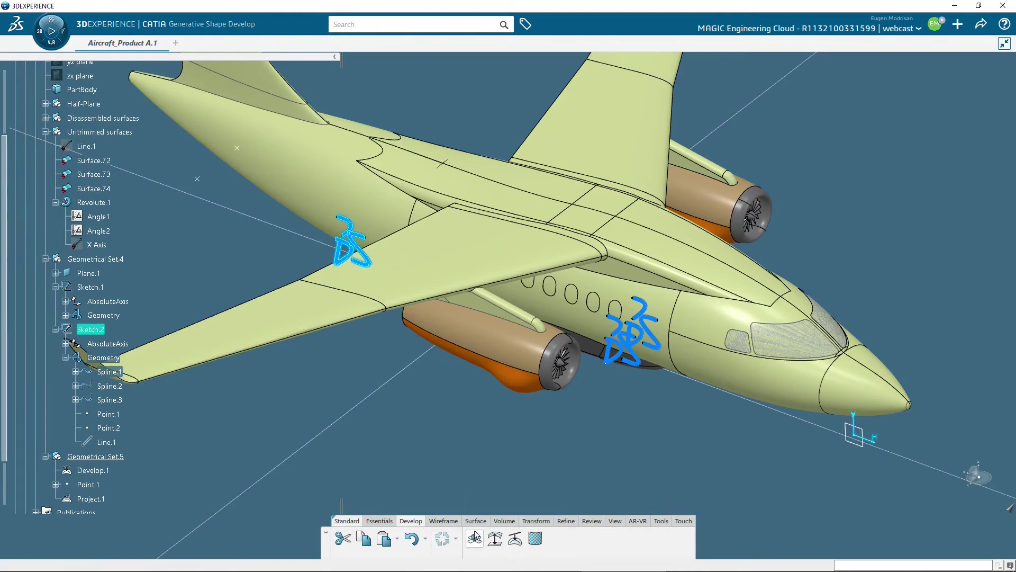
{"action": "left_click", "coordinate": [333, 171]}
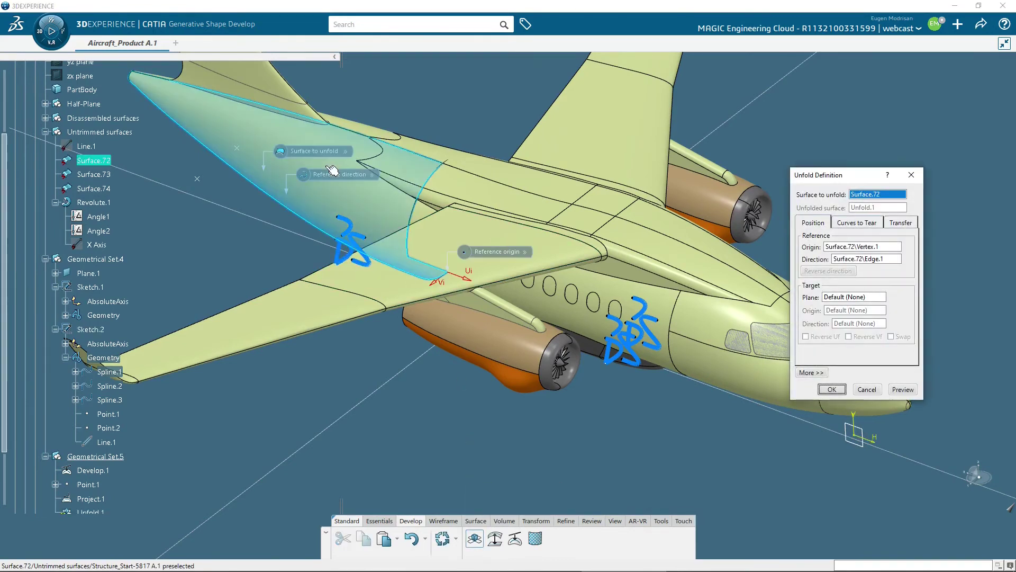
Set Point.1 as the unfold origin and the X Axis as its direction
{"action": "left_click", "coordinate": [846, 249]}
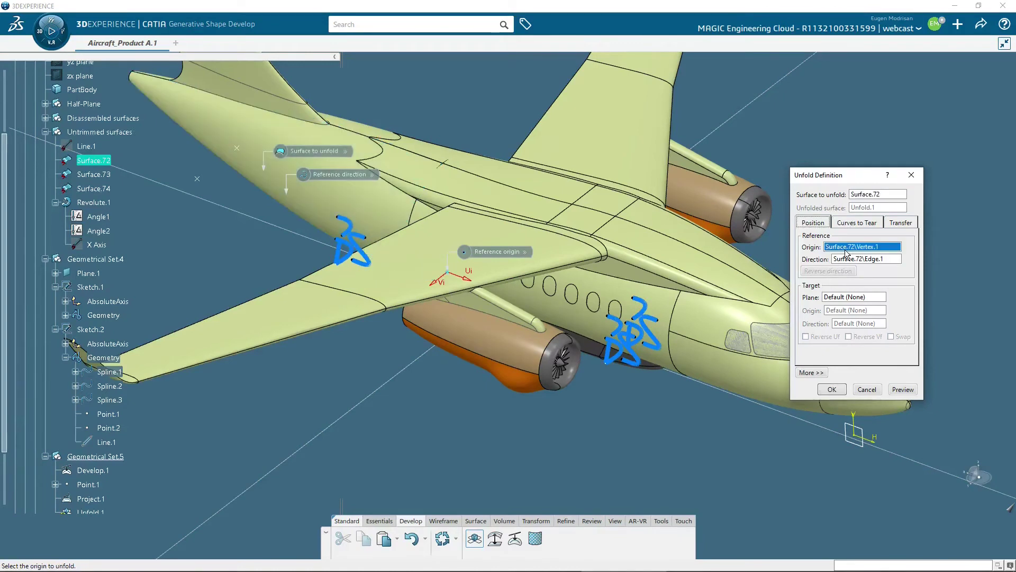
{"action": "left_click", "coordinate": [238, 149]}
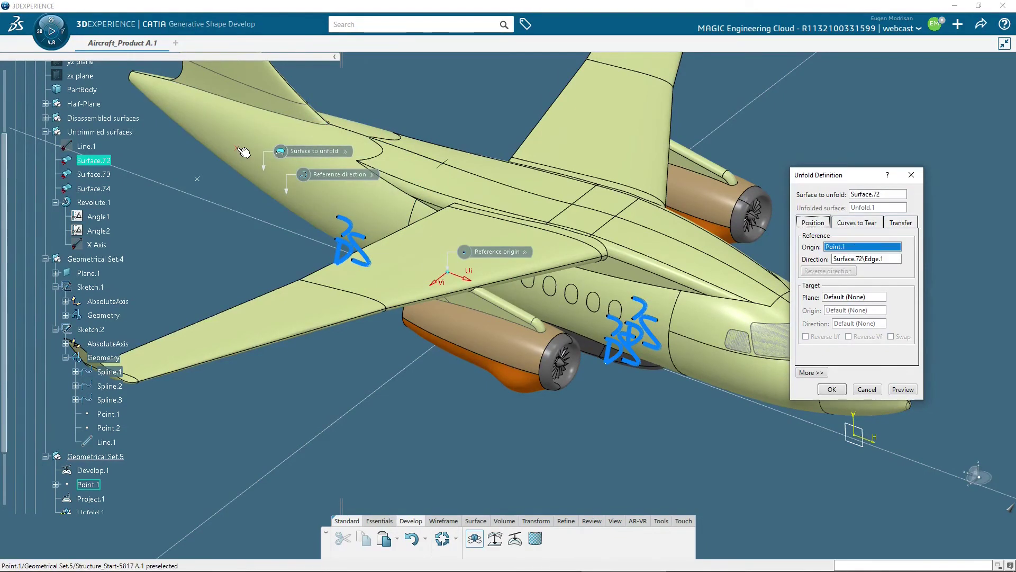
{"action": "left_click", "coordinate": [856, 259]}
{"action": "right_click", "coordinate": [858, 260]}
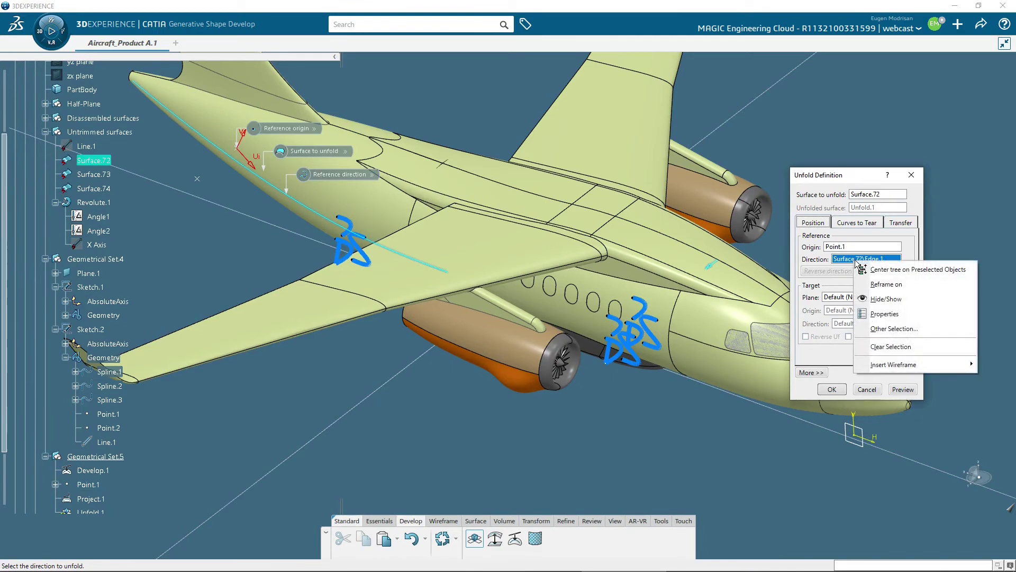
{"action": "mouse_move", "coordinate": [895, 369]}
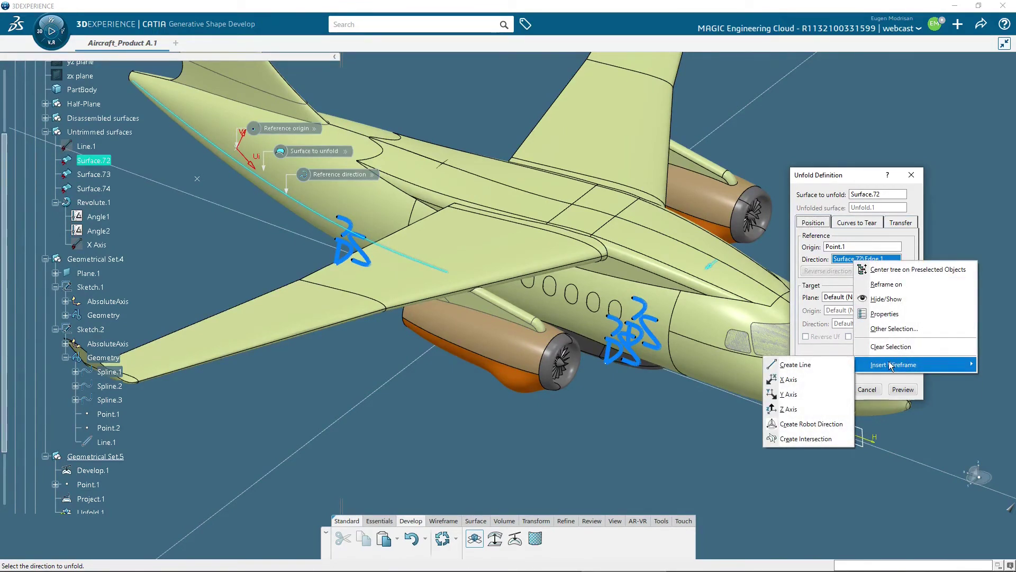
{"action": "left_click", "coordinate": [797, 383]}
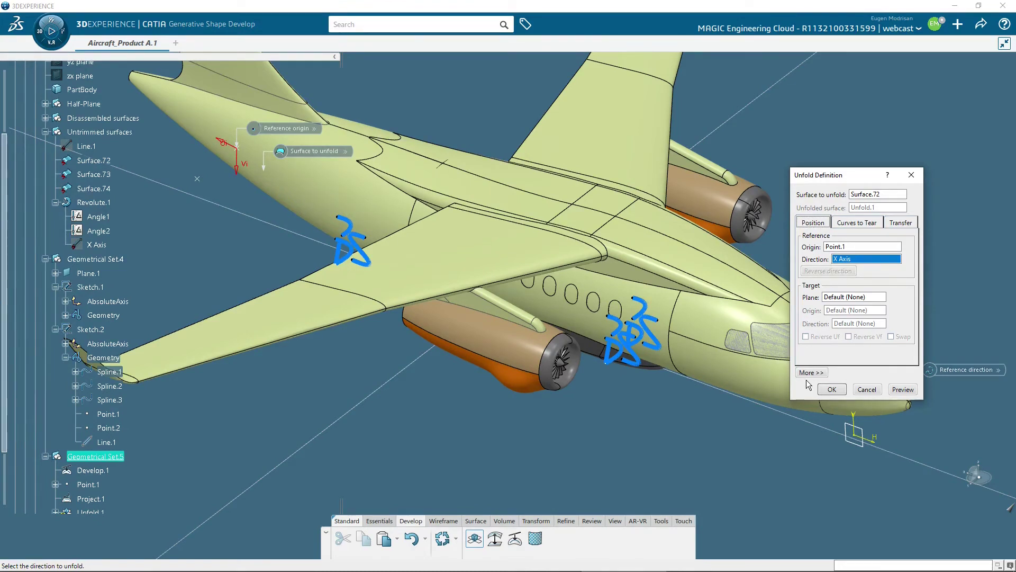
Target Plane.1 at origin Project.1, check Swap and Reverse Vf, and compute the unfold
{"action": "left_click", "coordinate": [832, 300]}
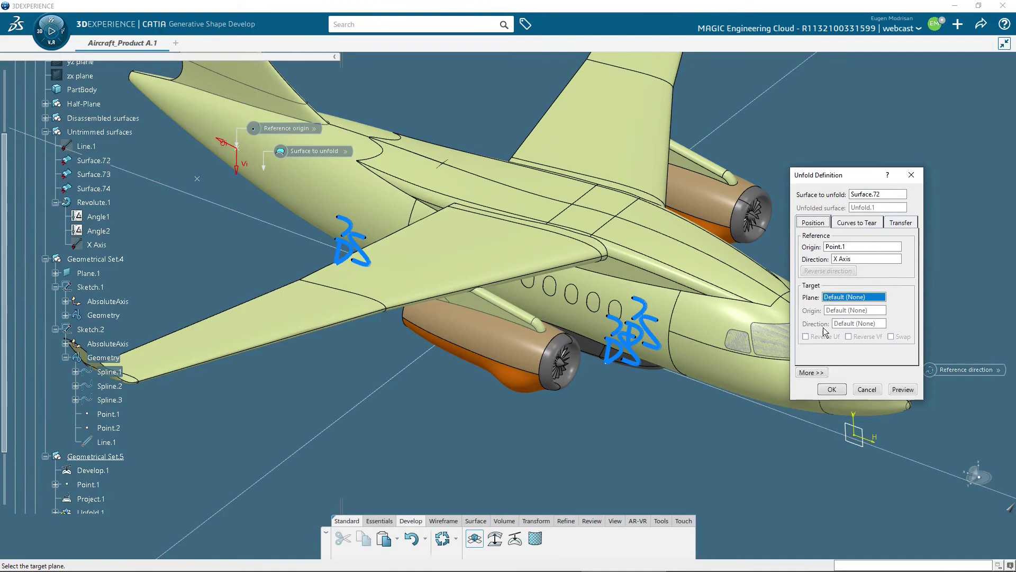
{"action": "left_click", "coordinate": [863, 445]}
{"action": "left_click", "coordinate": [847, 310]}
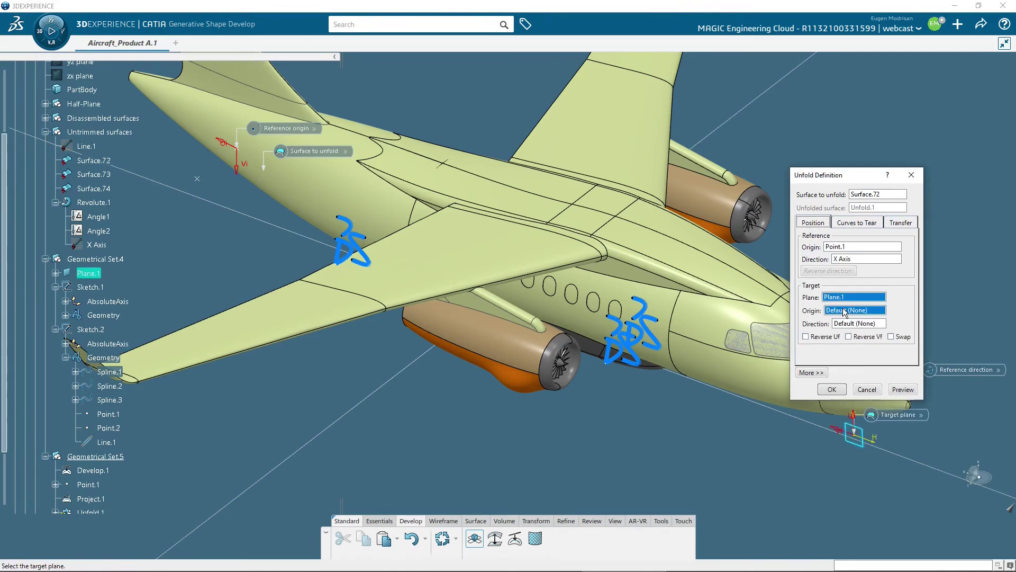
{"action": "left_click", "coordinate": [198, 178]}
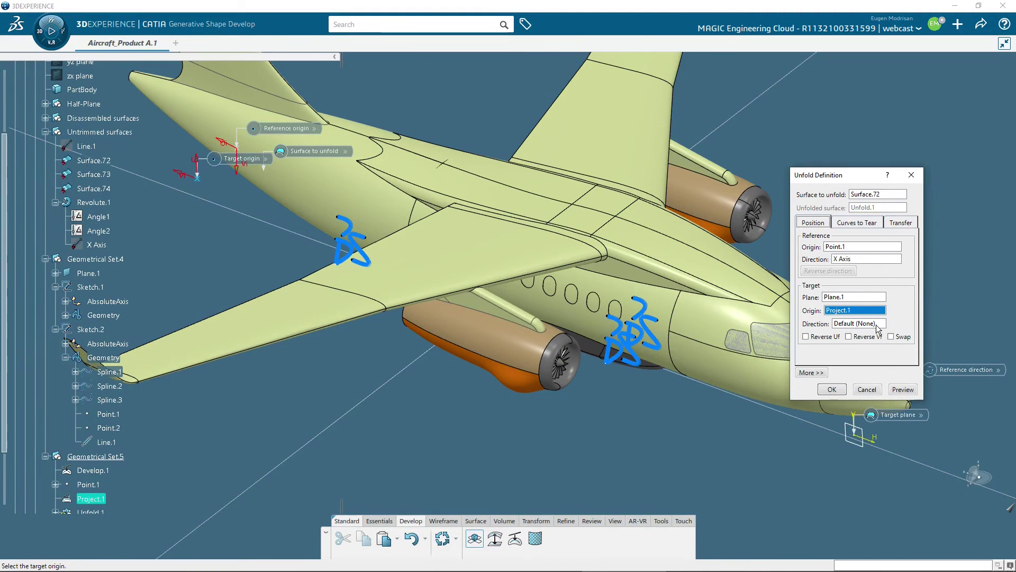
{"action": "left_click", "coordinate": [892, 337]}
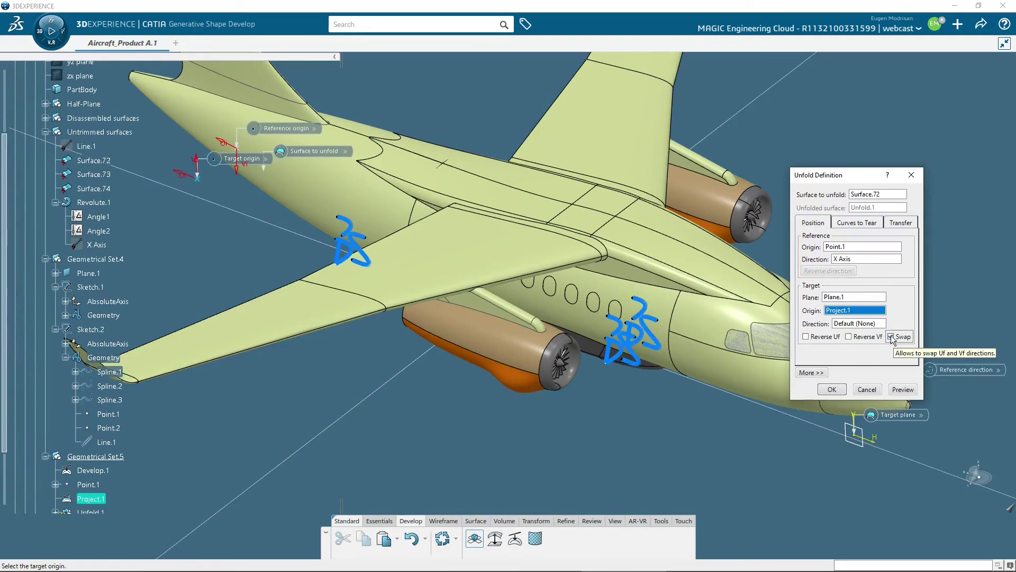
{"action": "left_click", "coordinate": [849, 336]}
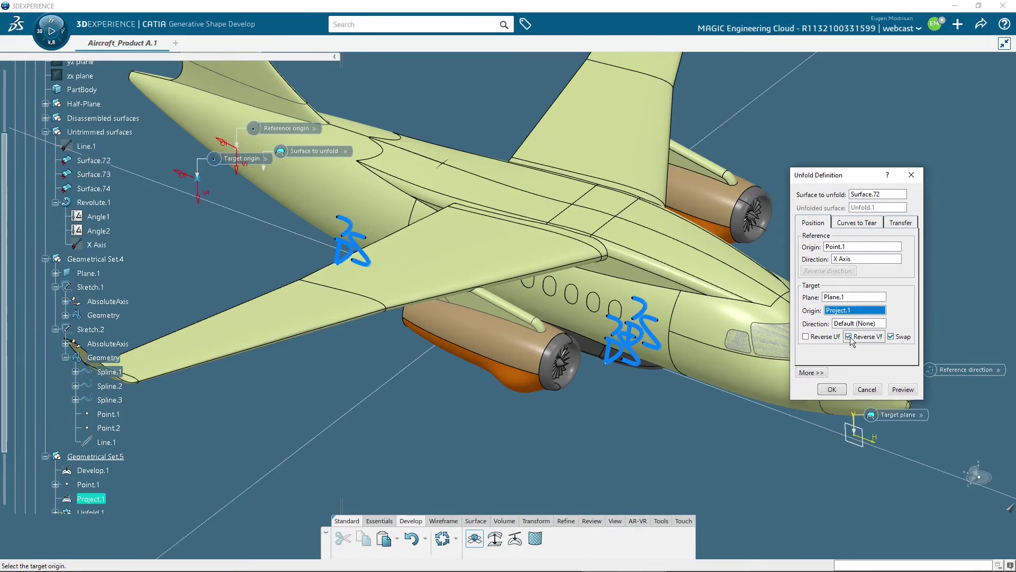
{"action": "left_click", "coordinate": [830, 390]}
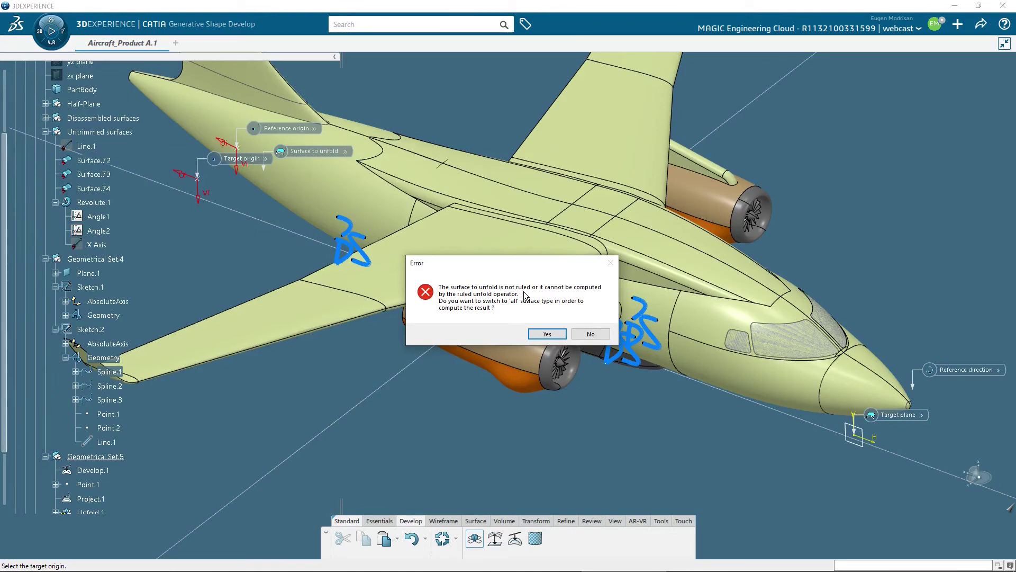
Dismiss the ruled-surface errors, switch Surface Type to All, and compute Unfold.1
{"action": "left_click", "coordinate": [591, 334]}
{"action": "left_click", "coordinate": [576, 334]}
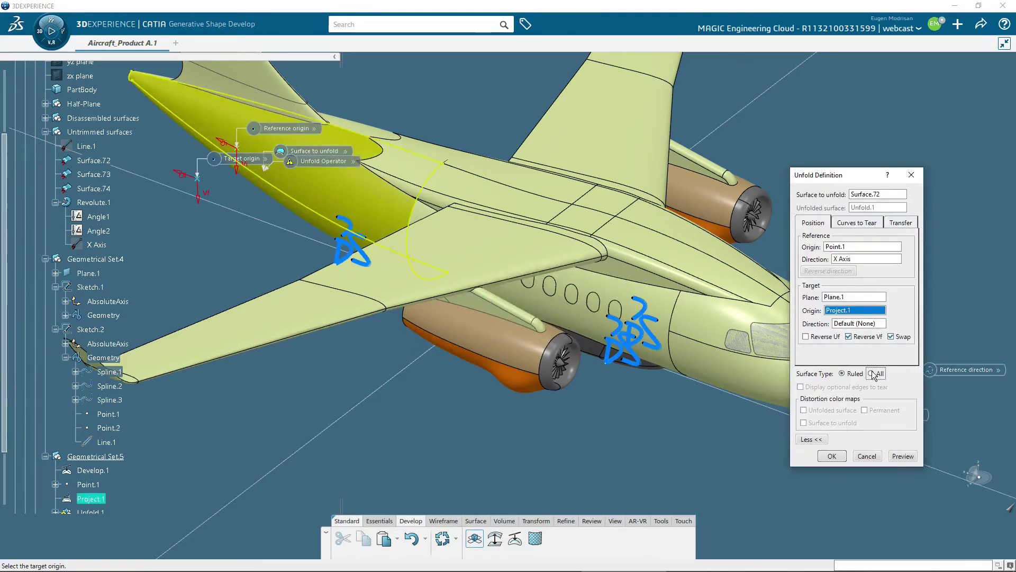
{"action": "left_click", "coordinate": [871, 373]}
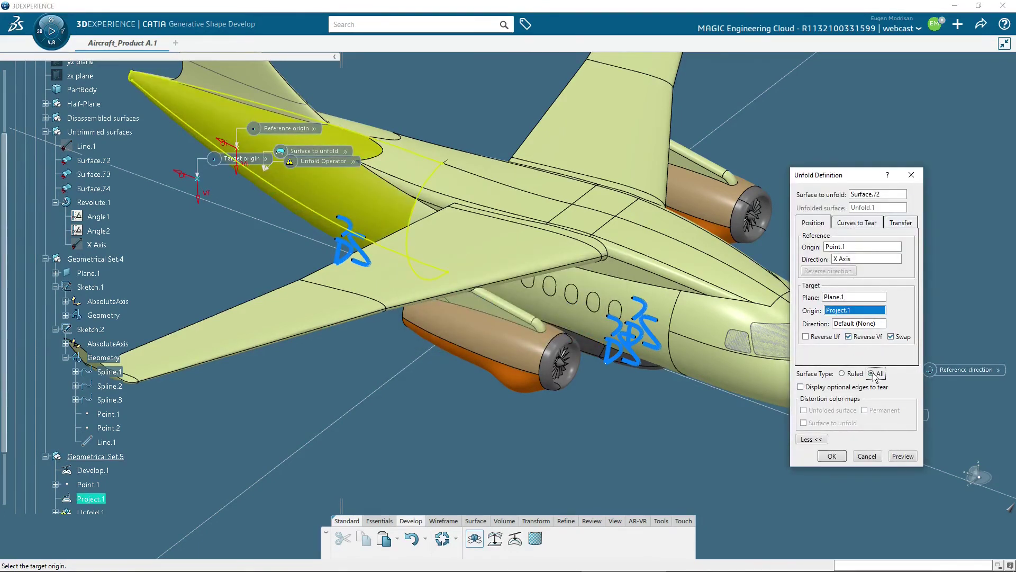
{"action": "left_click", "coordinate": [832, 456]}
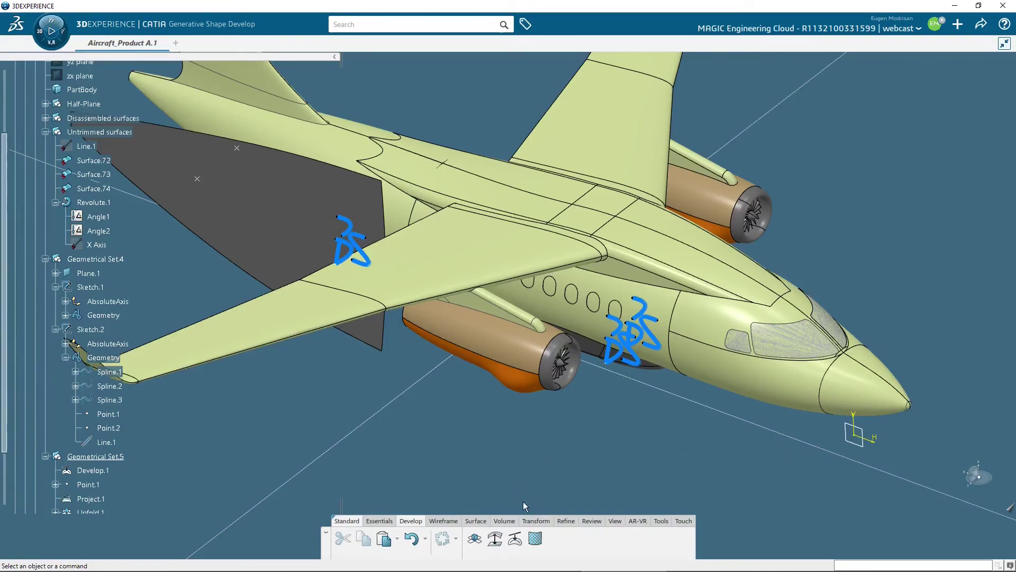
Transfer Sketch.2 with Fold type onto Surface.72, keeping all sub-elements of the result
{"action": "left_click", "coordinate": [495, 538]}
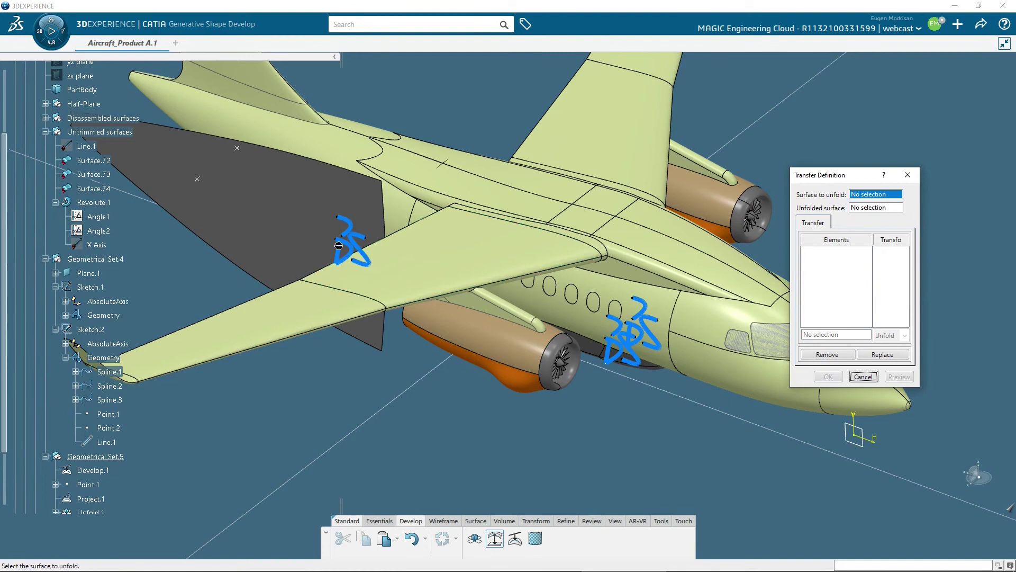
{"action": "left_click", "coordinate": [322, 147]}
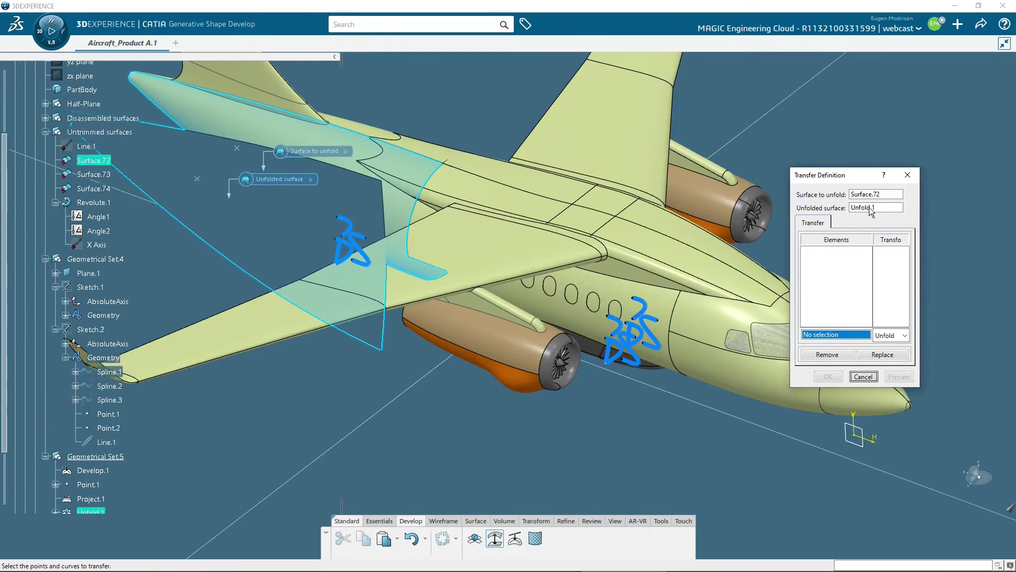
{"action": "left_click", "coordinate": [887, 336]}
{"action": "left_click", "coordinate": [883, 345]}
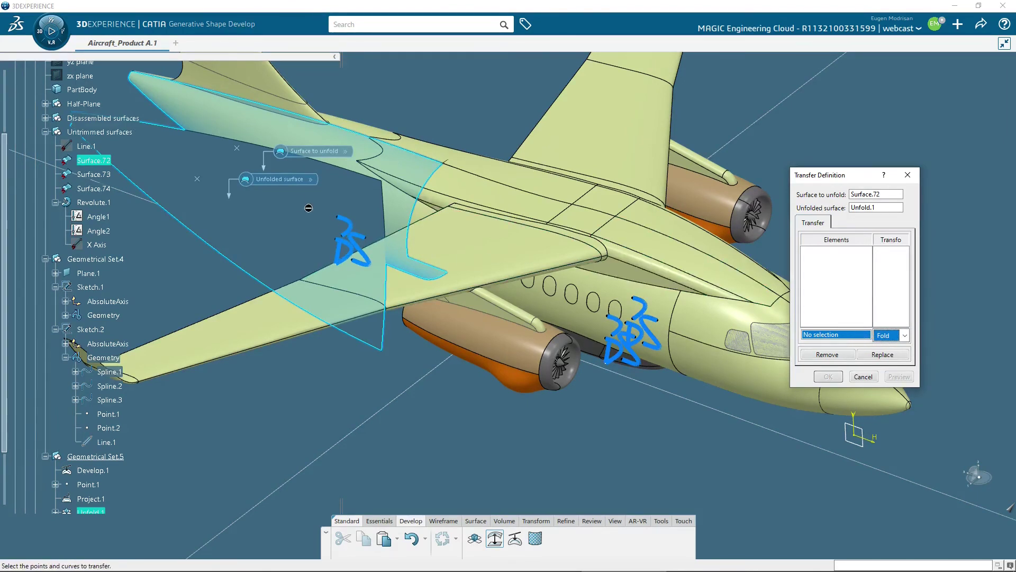
{"action": "left_click", "coordinate": [362, 239]}
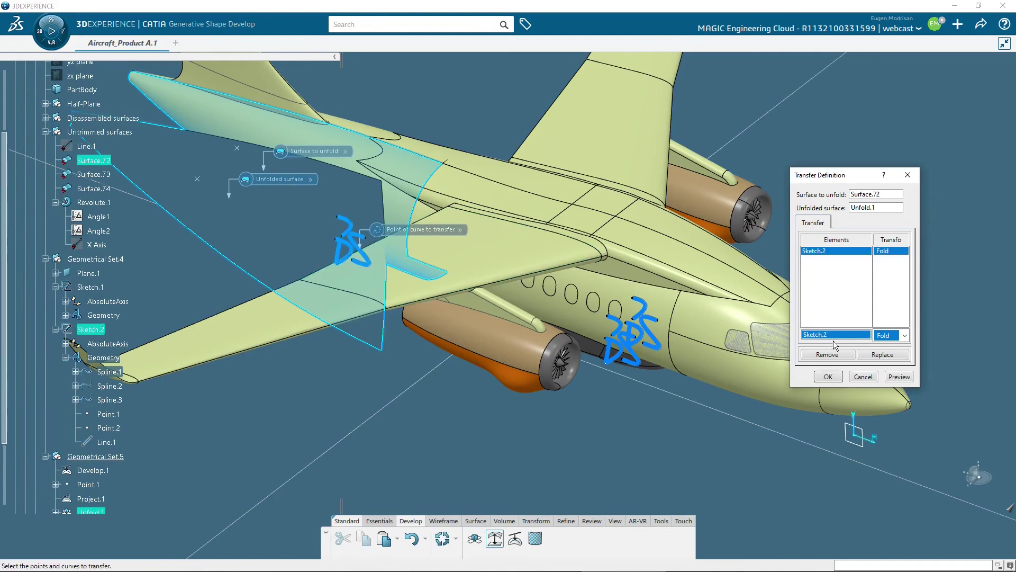
{"action": "left_click", "coordinate": [826, 376]}
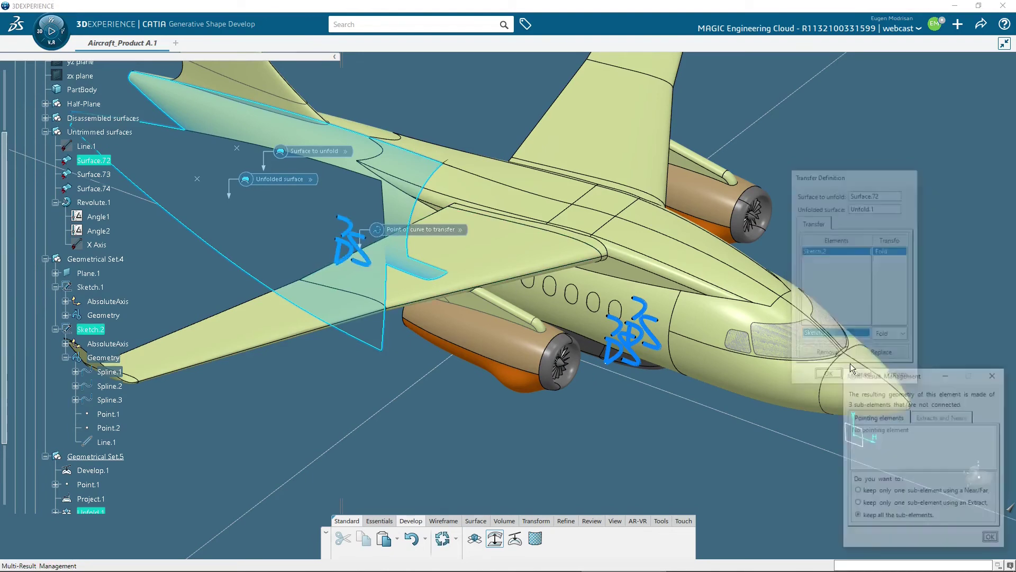
{"action": "left_click", "coordinate": [990, 539]}
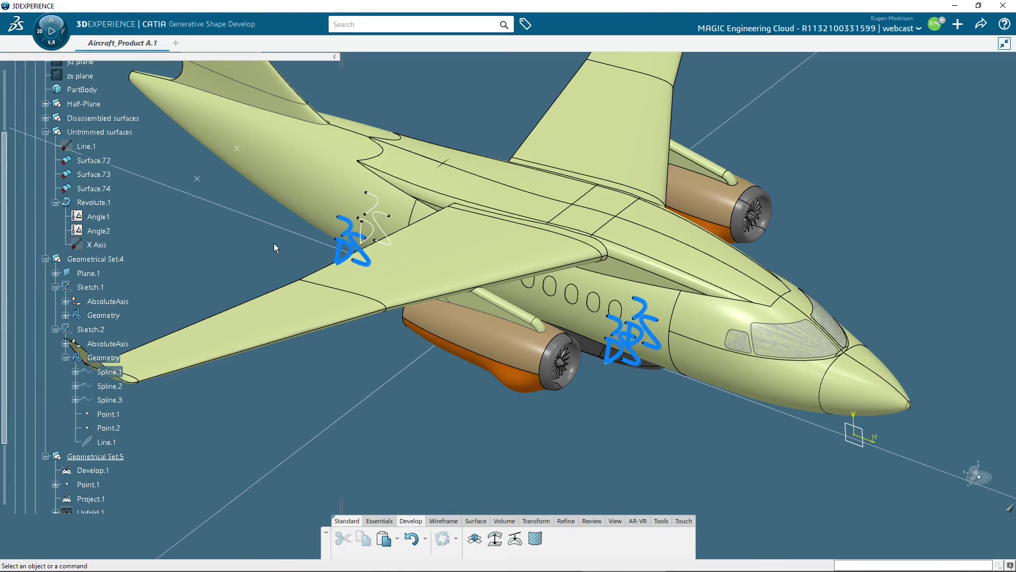
Copy the blue 3DS logo's thick style onto the folded curve with the Object Properties Painter
{"action": "key", "text": "alt+Return"}
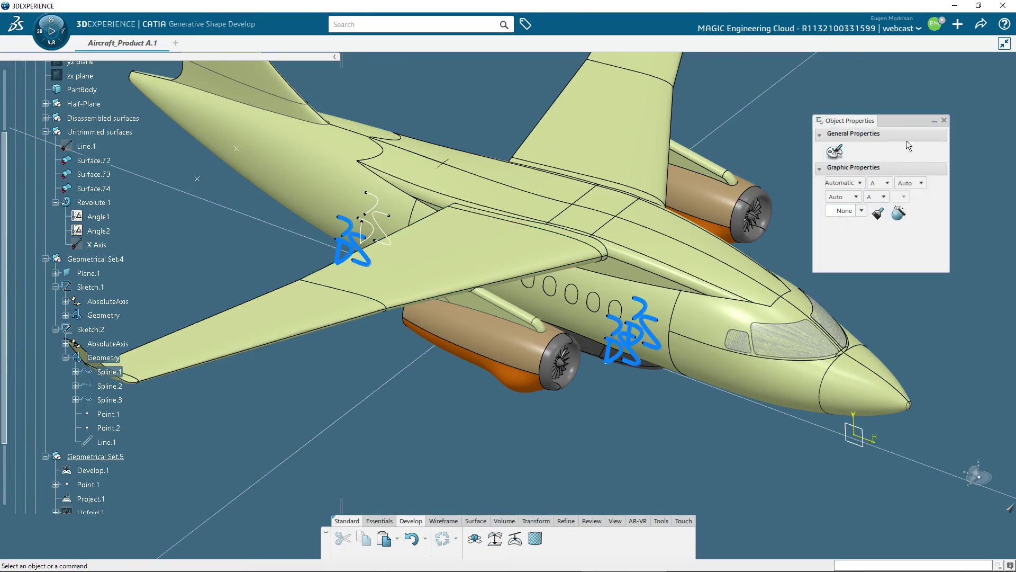
{"action": "left_click_drag", "start_coordinate": [891, 123], "coordinate": [910, 126]}
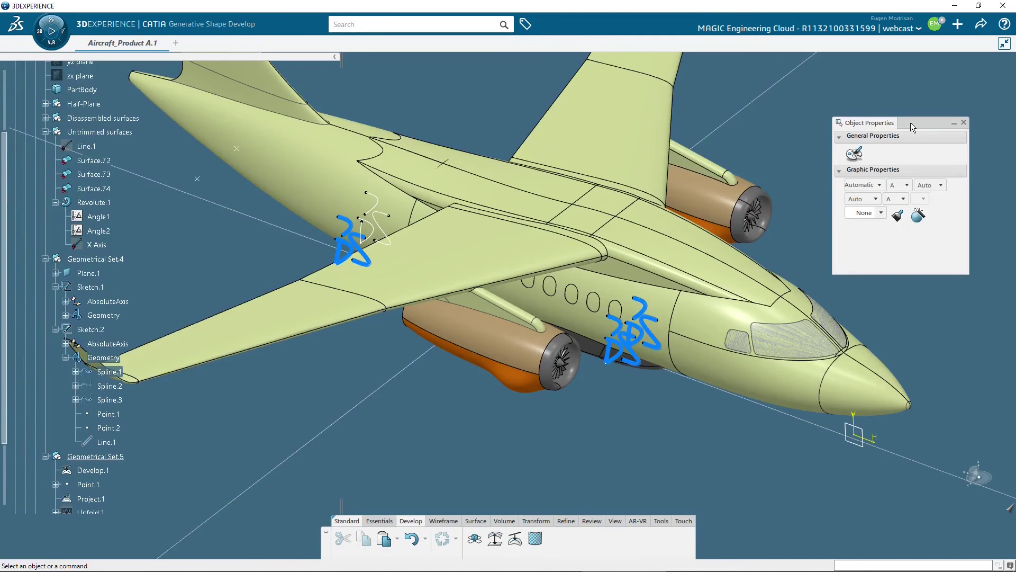
{"action": "left_click", "coordinate": [898, 216]}
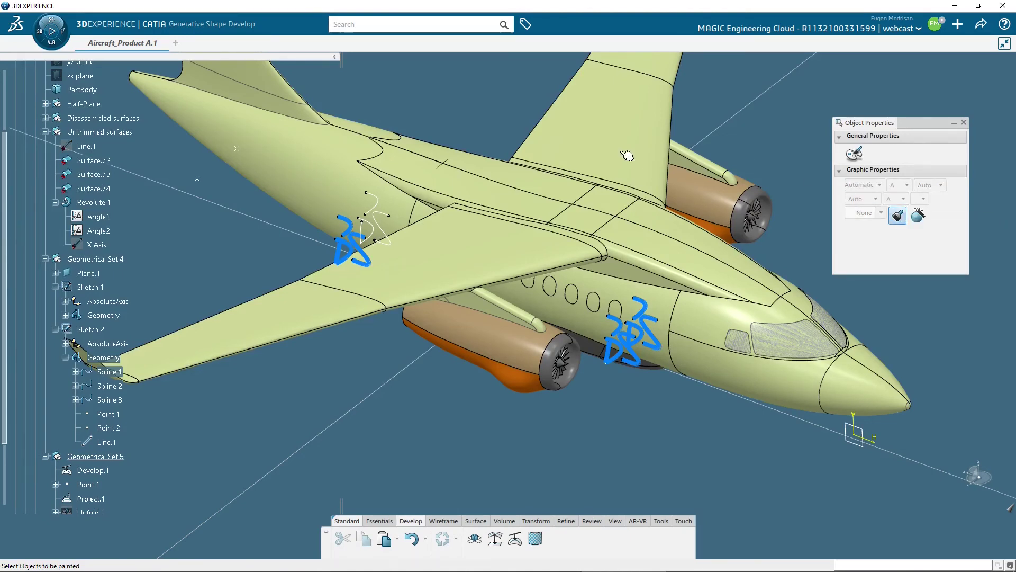
{"action": "left_click", "coordinate": [377, 213]}
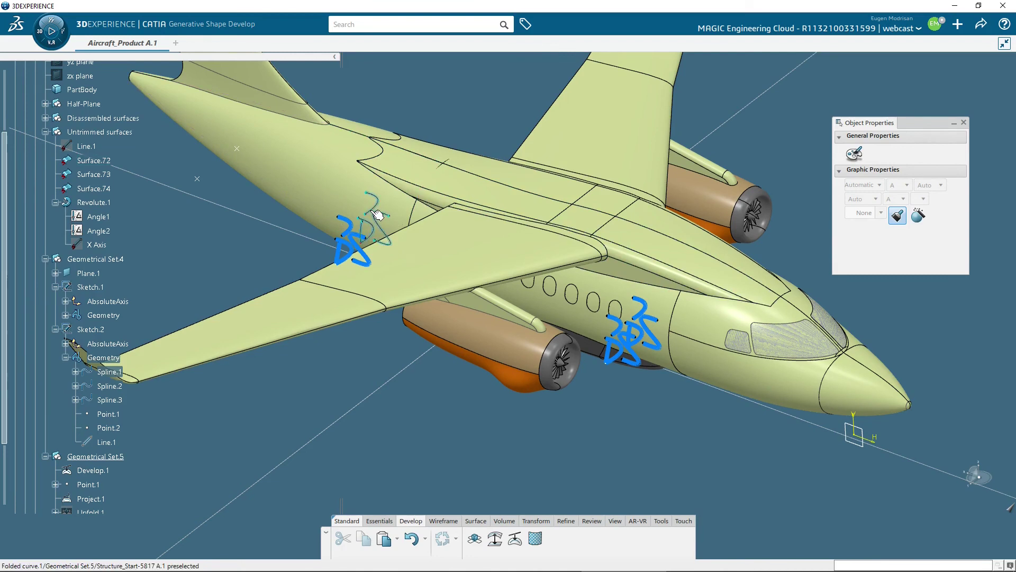
{"action": "left_click", "coordinate": [348, 252]}
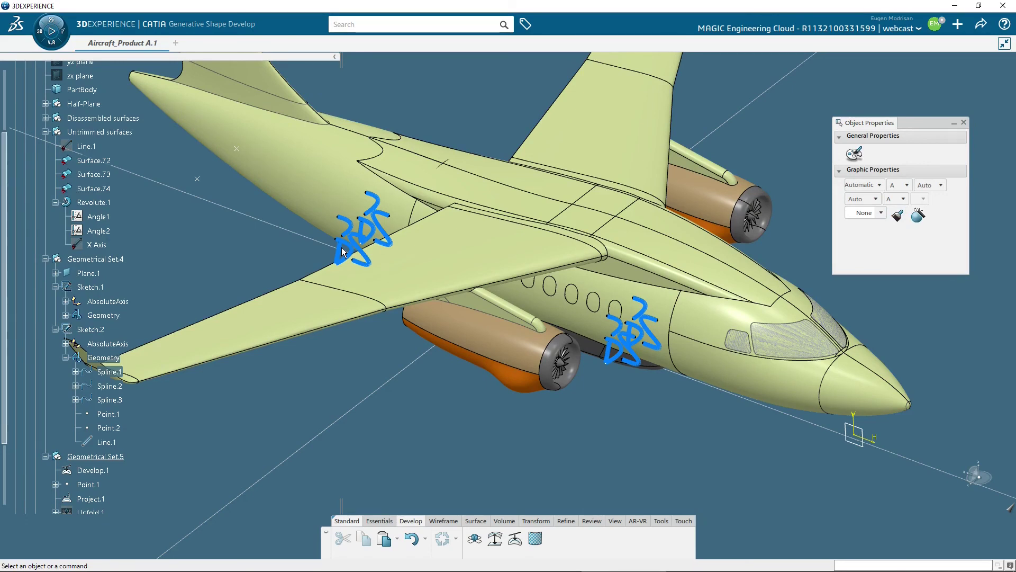
{"action": "left_click", "coordinate": [964, 123]}
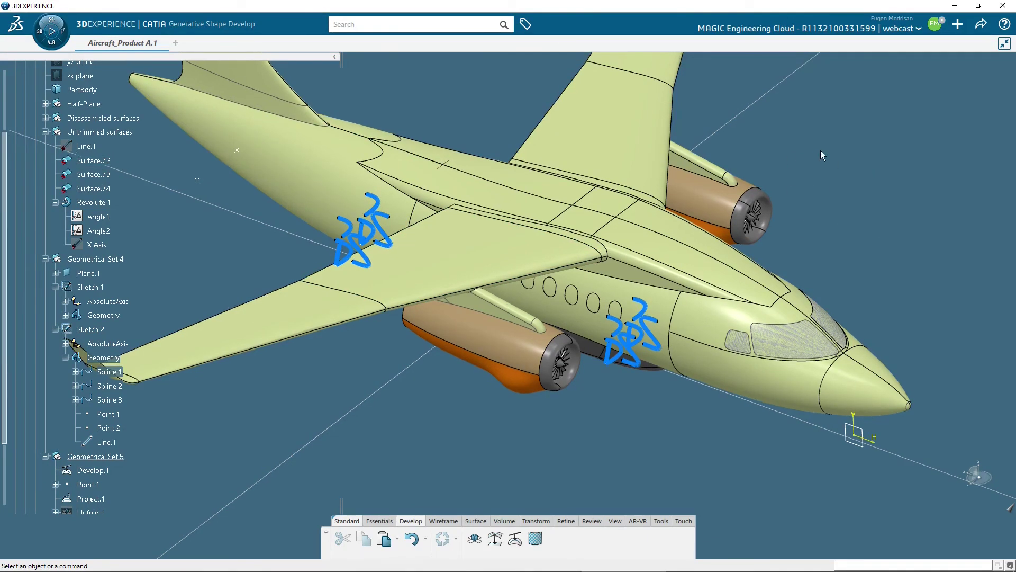
{"action": "scroll", "coordinate": [821, 150], "scroll_direction": "up", "scroll_amount": 5}
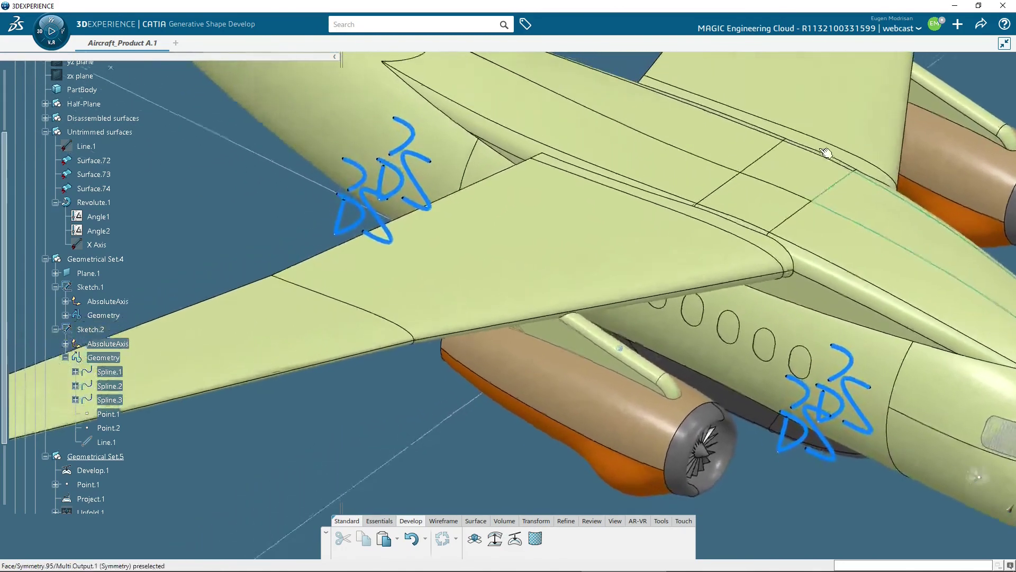
{"action": "scroll", "coordinate": [822, 154], "scroll_direction": "up", "scroll_amount": 5}
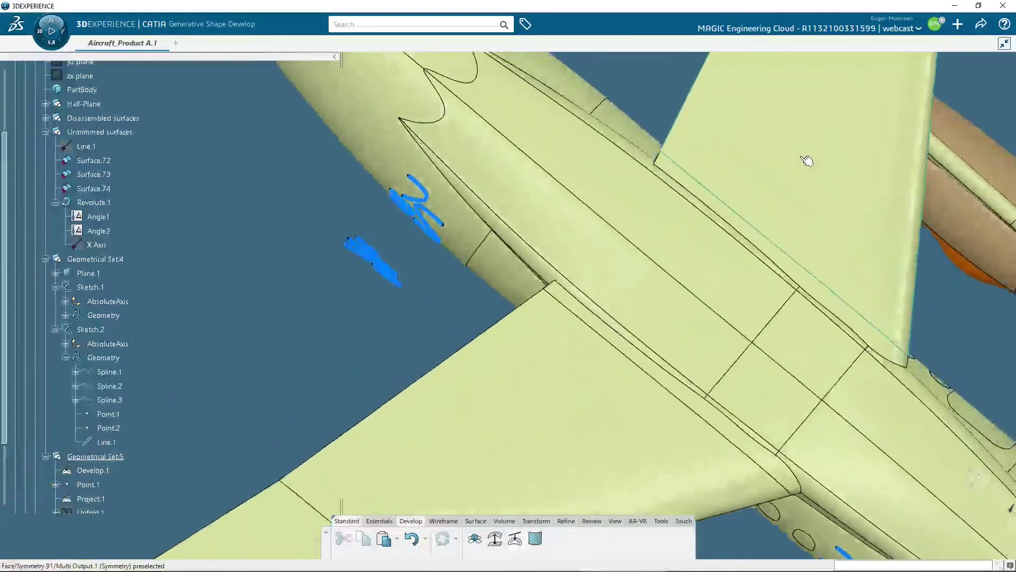
{"action": "scroll", "coordinate": [805, 162], "scroll_direction": "down", "scroll_amount": 5}
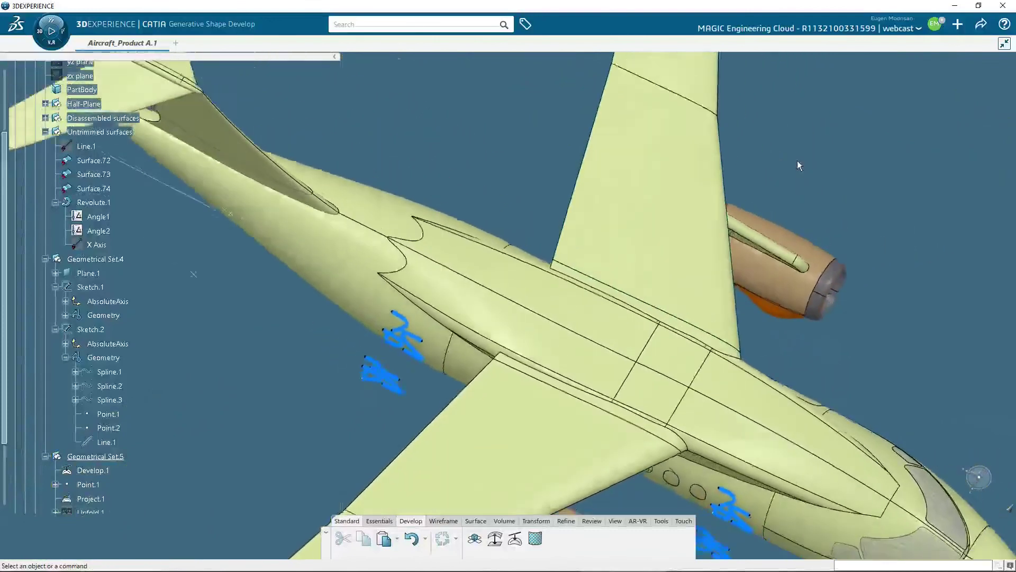
{"action": "scroll", "coordinate": [795, 164], "scroll_direction": "down", "scroll_amount": 6}
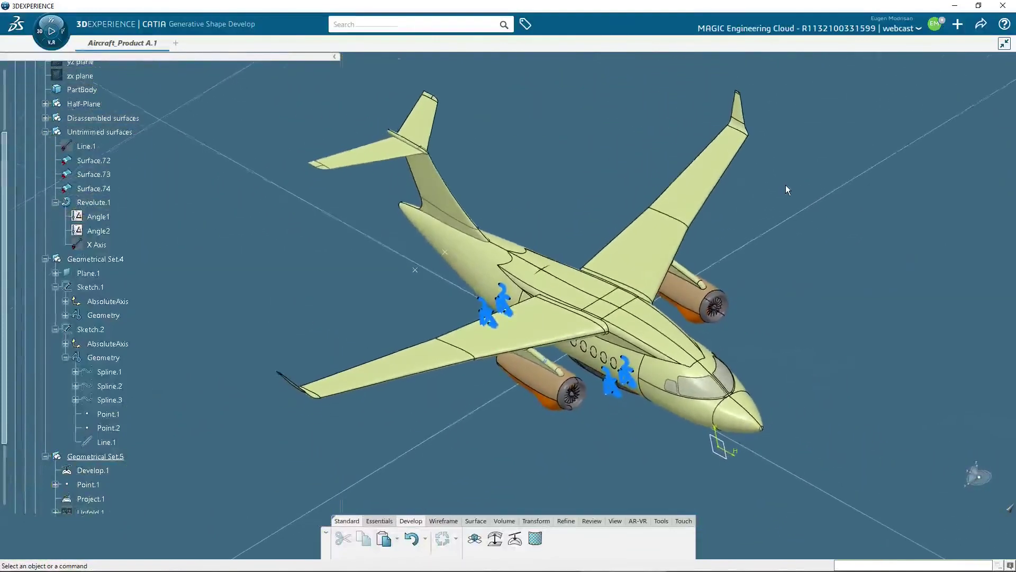
{"action": "middle_click_drag", "start_coordinate": [786, 190], "coordinate": [793, 201]}
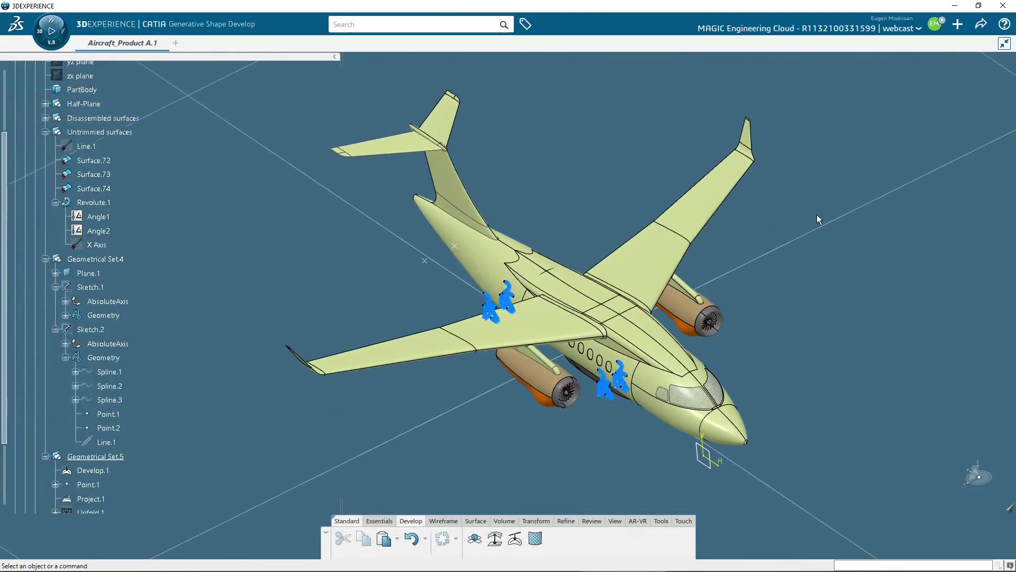